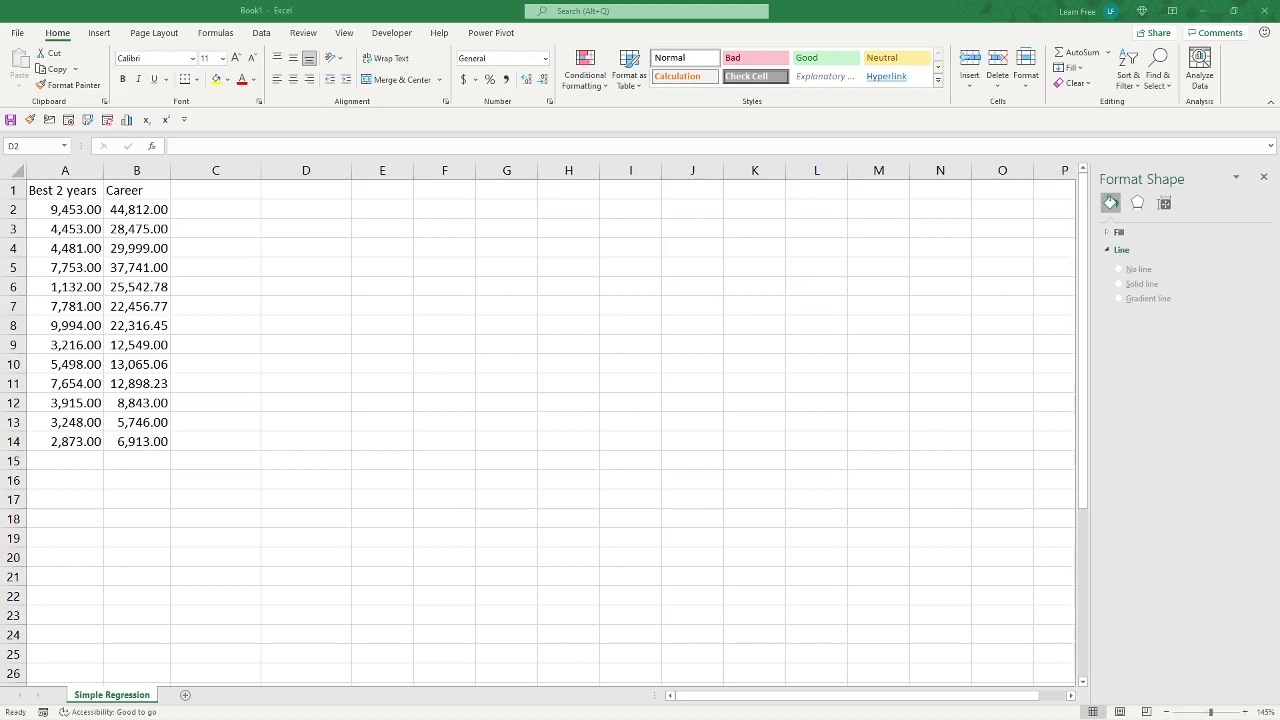
Insert a markers-only scatter chart from the Best 2 years and Career values in A2:B14
left_click(334, 208)
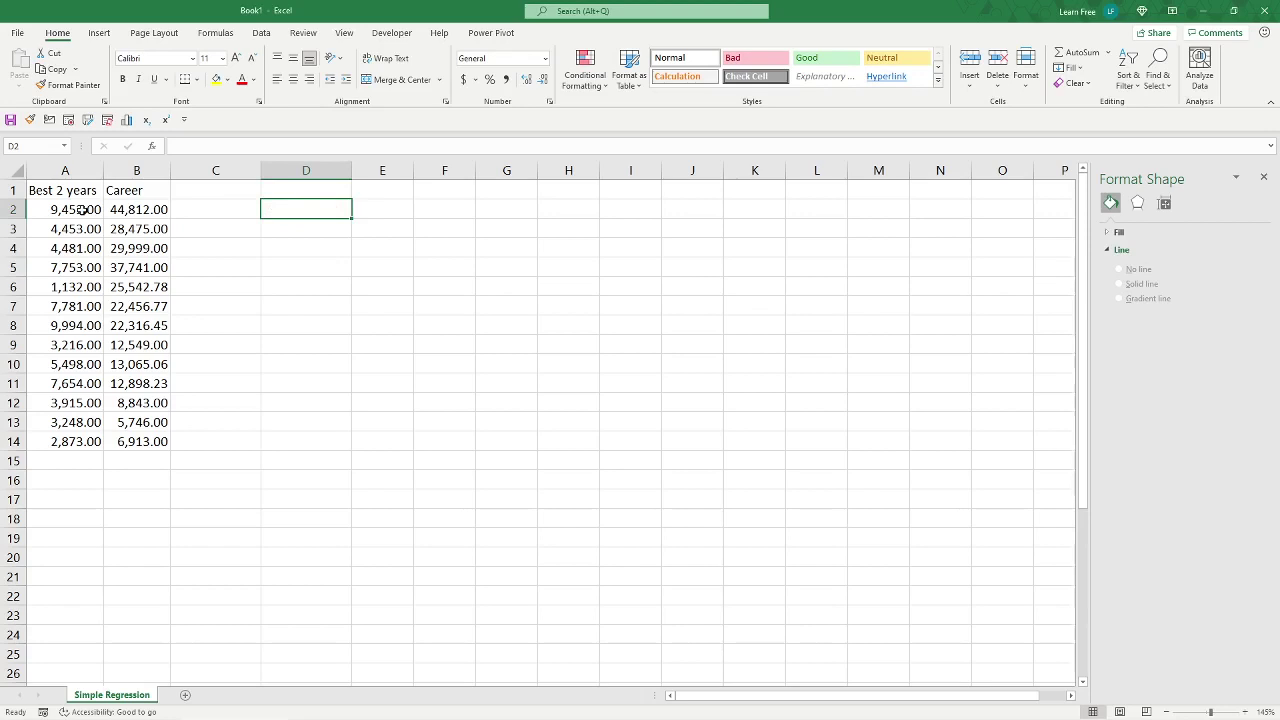
left_click_drag(84, 209, 137, 441)
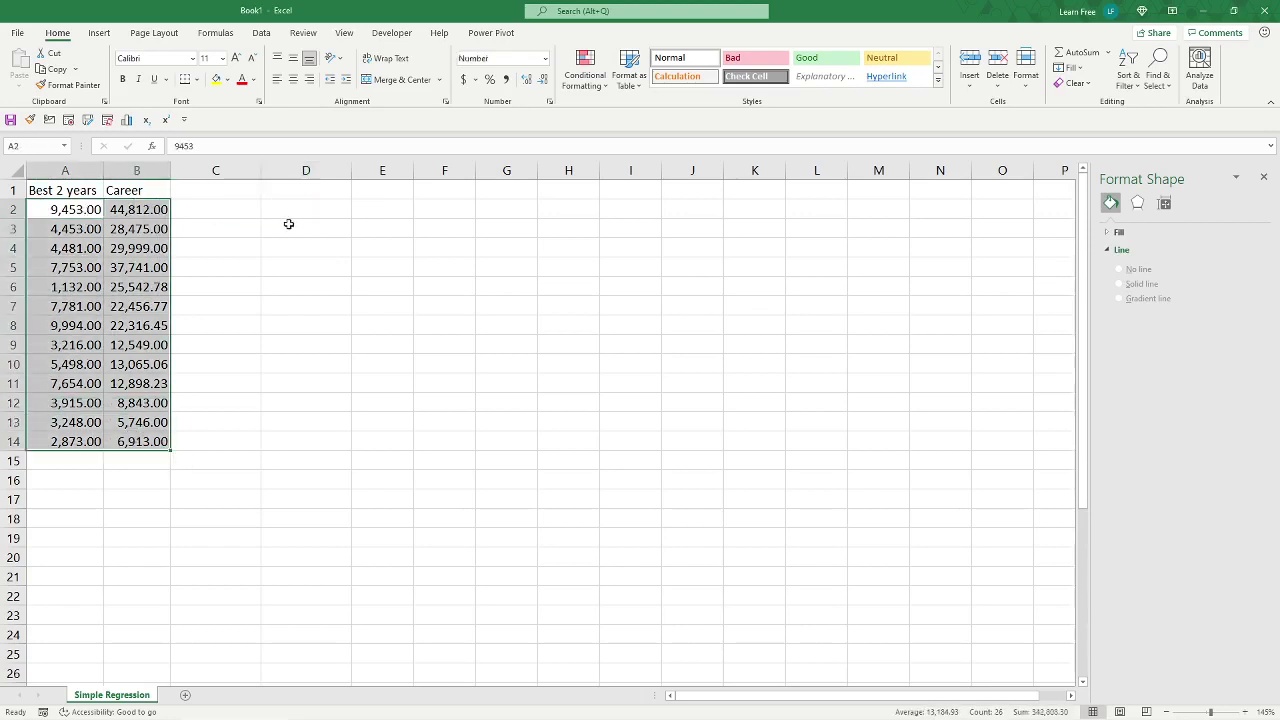
left_click(99, 33)
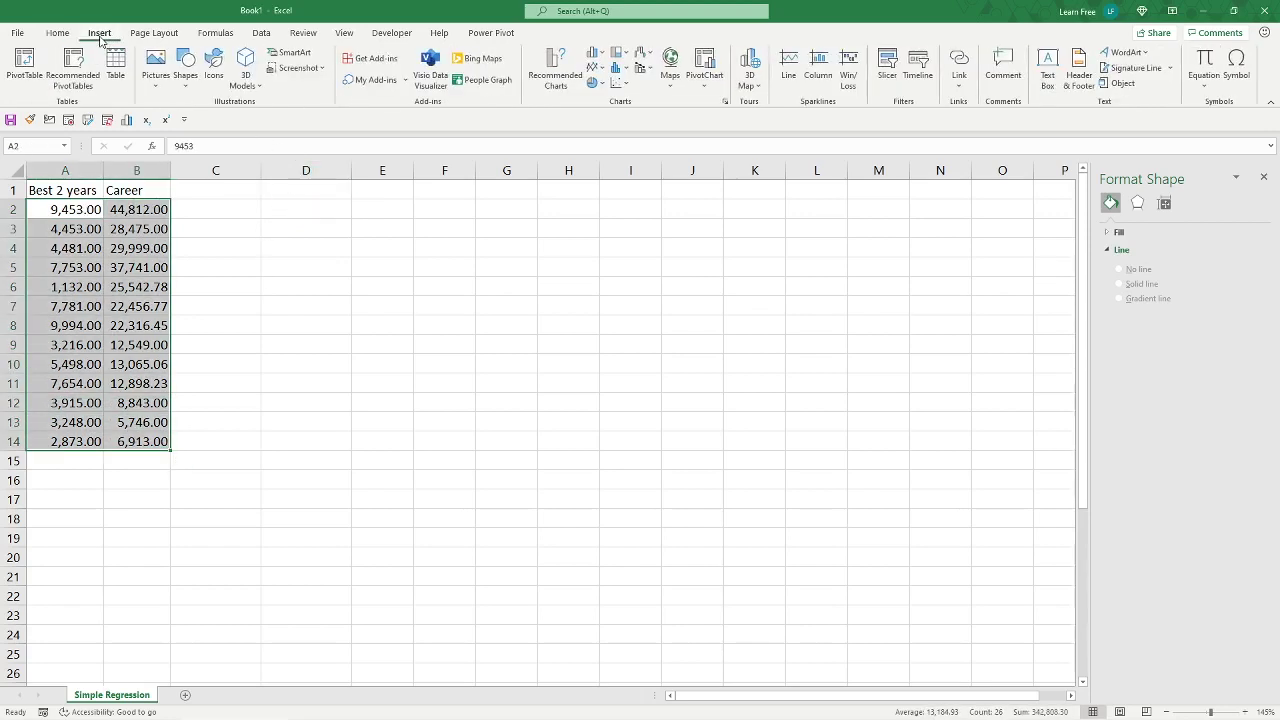
left_click(620, 83)
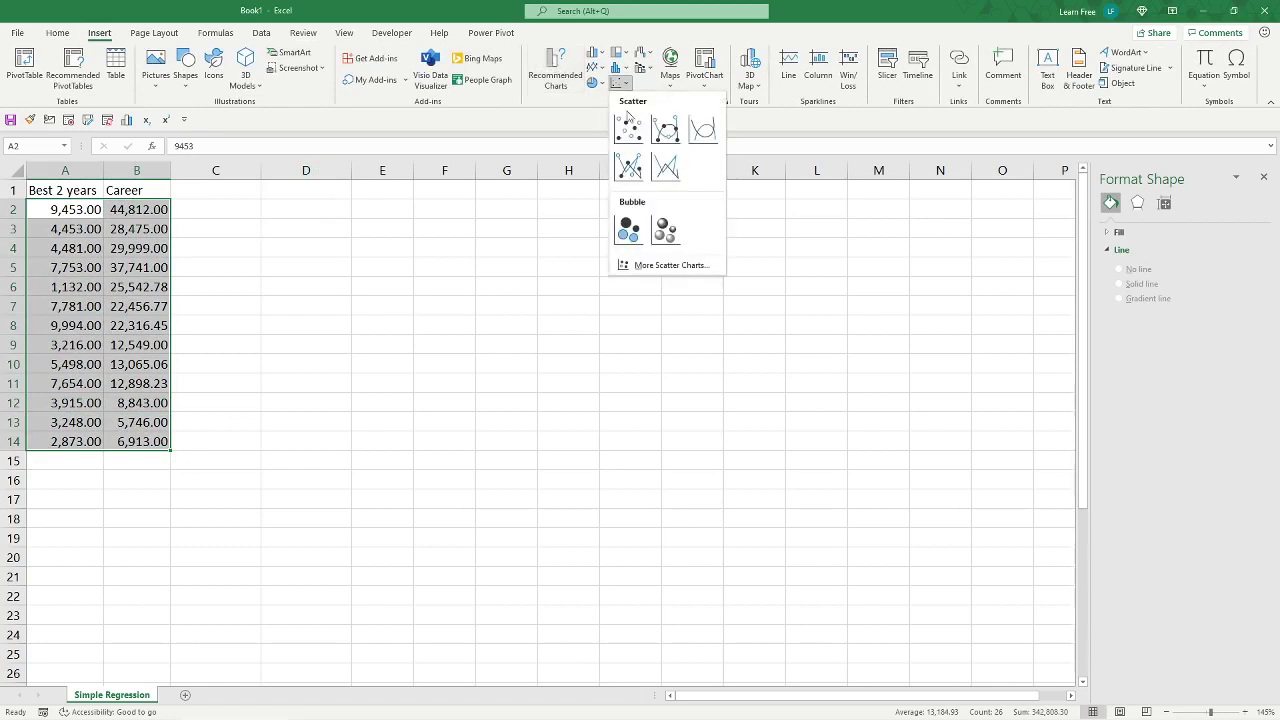
left_click(629, 128)
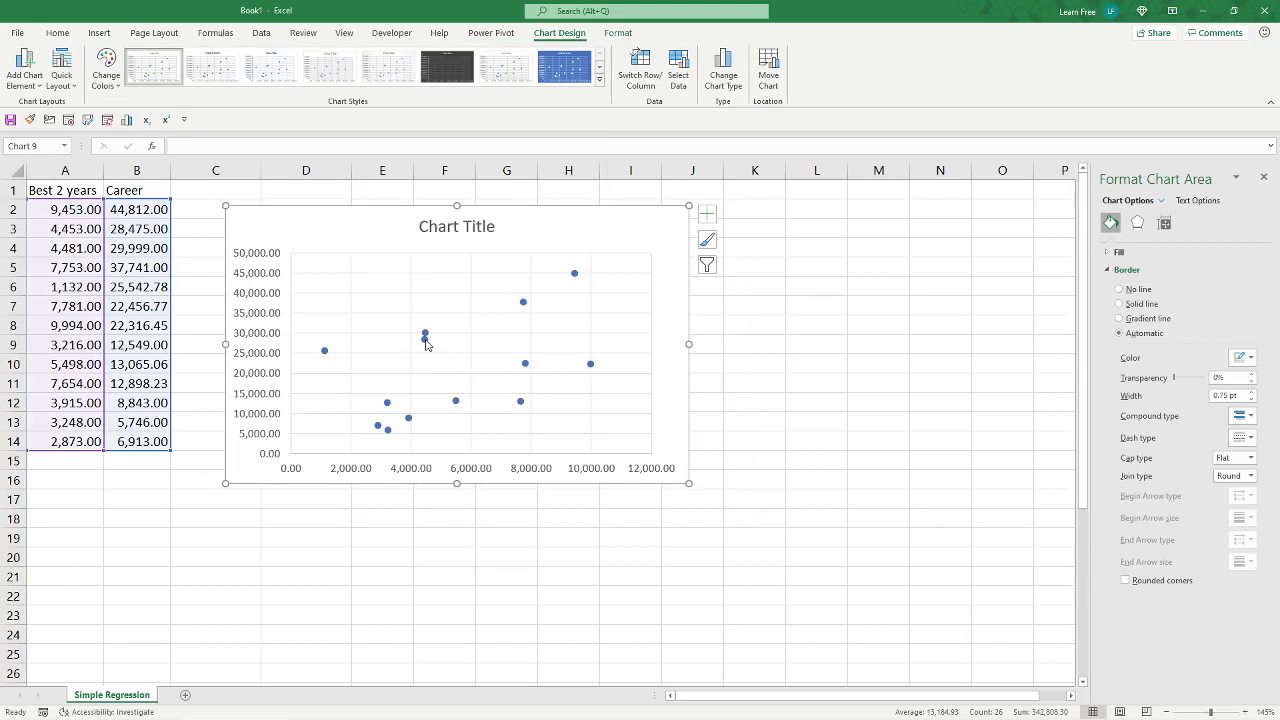
Add a linear trendline to the scatter chart
left_click(425, 341)
left_click(461, 349)
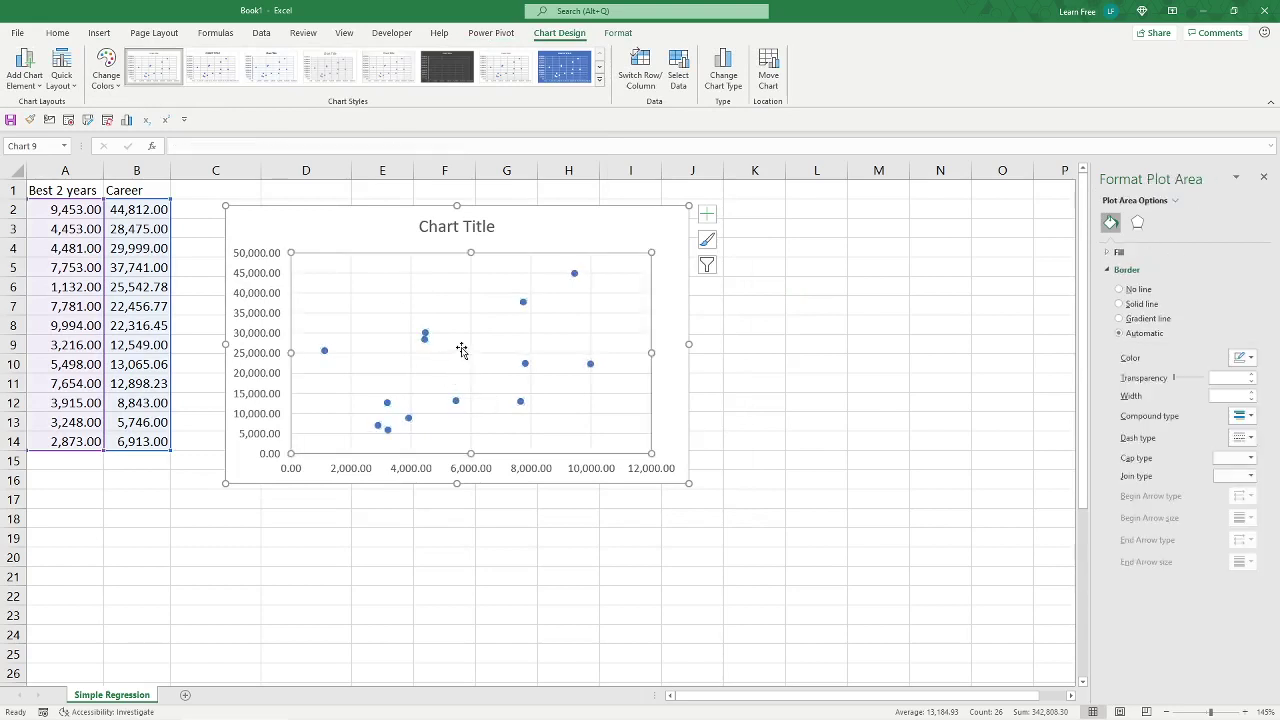
right_click(461, 348)
left_click(382, 232)
left_click(33, 88)
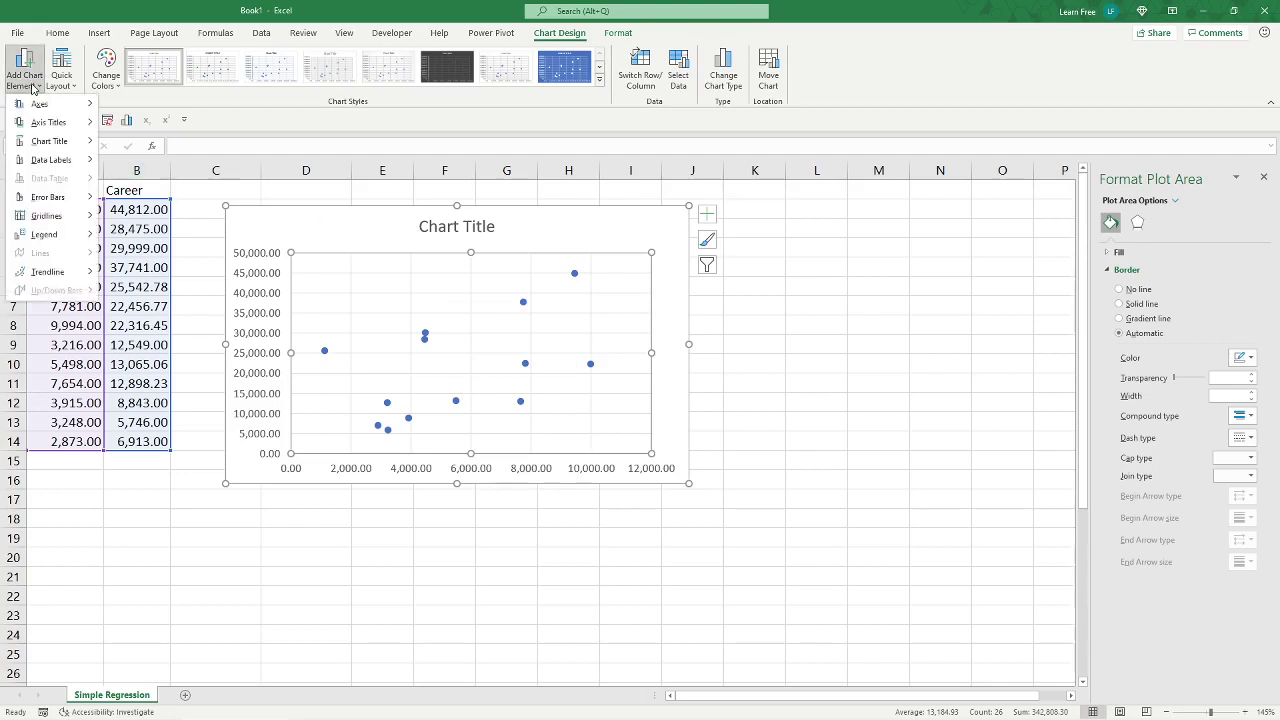
mouse_move(72, 278)
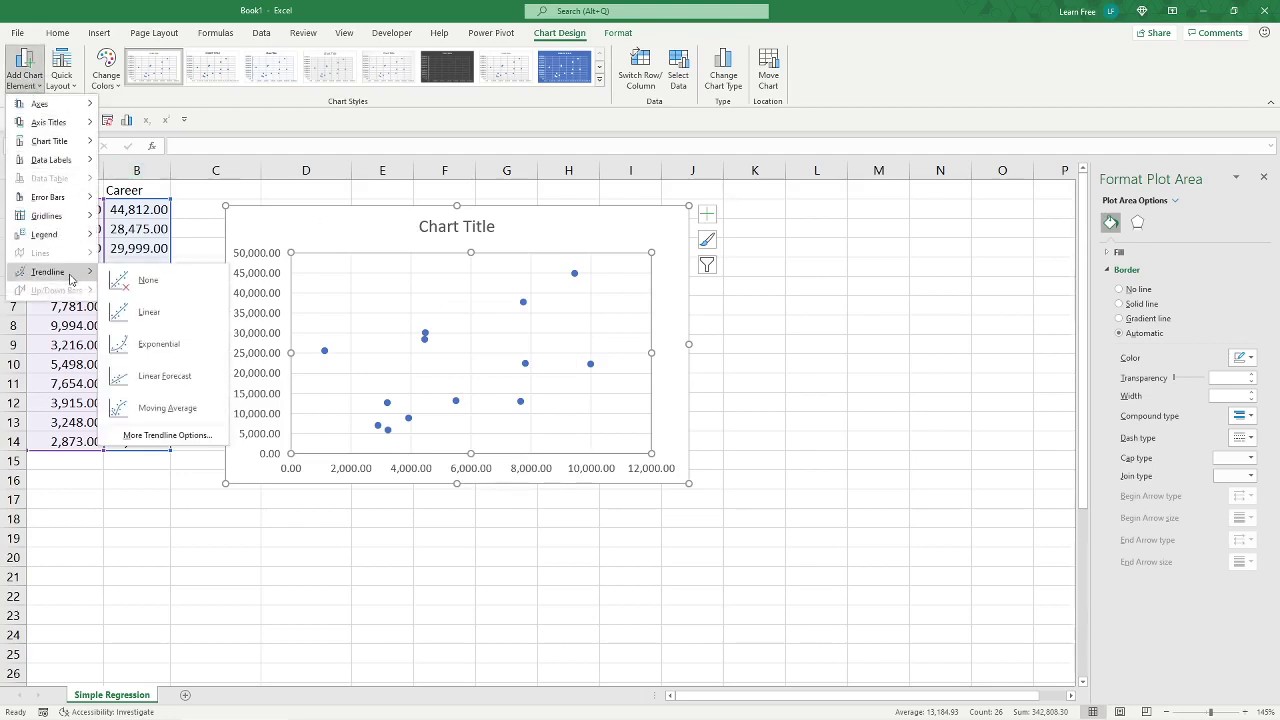
left_click(150, 312)
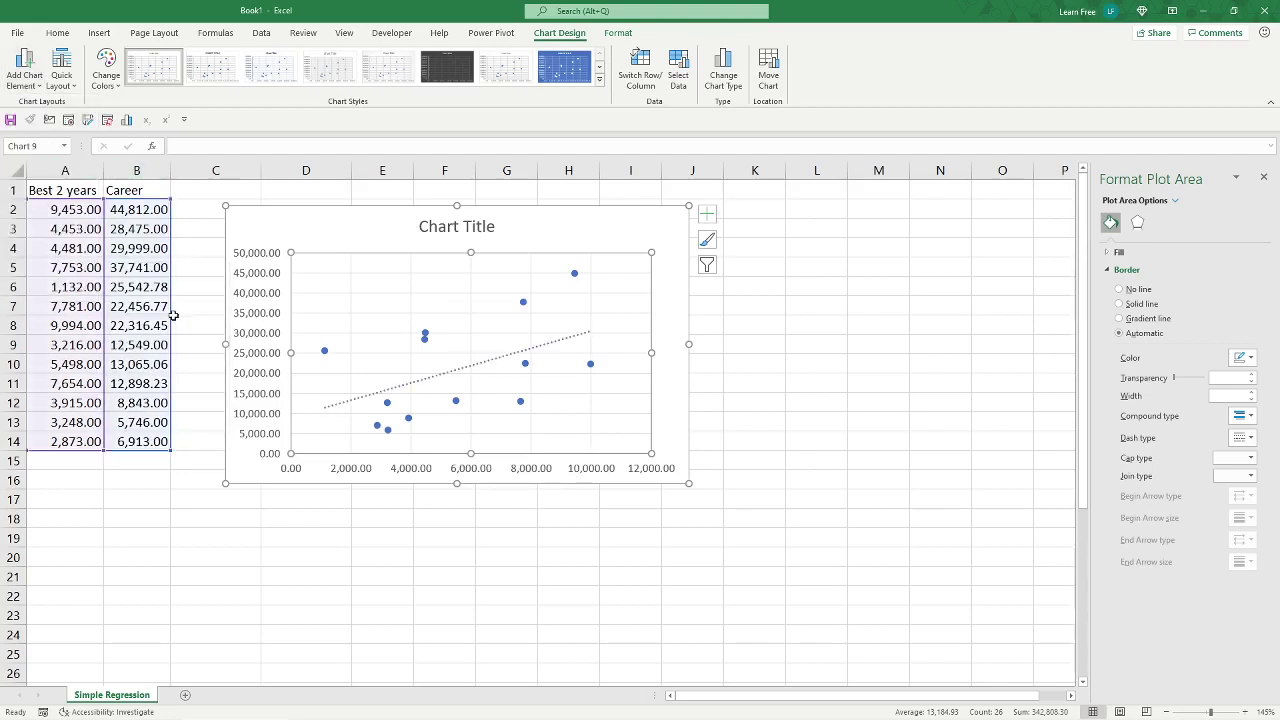
Format the trendline to display its equation and R-squared value on the chart
right_click(545, 348)
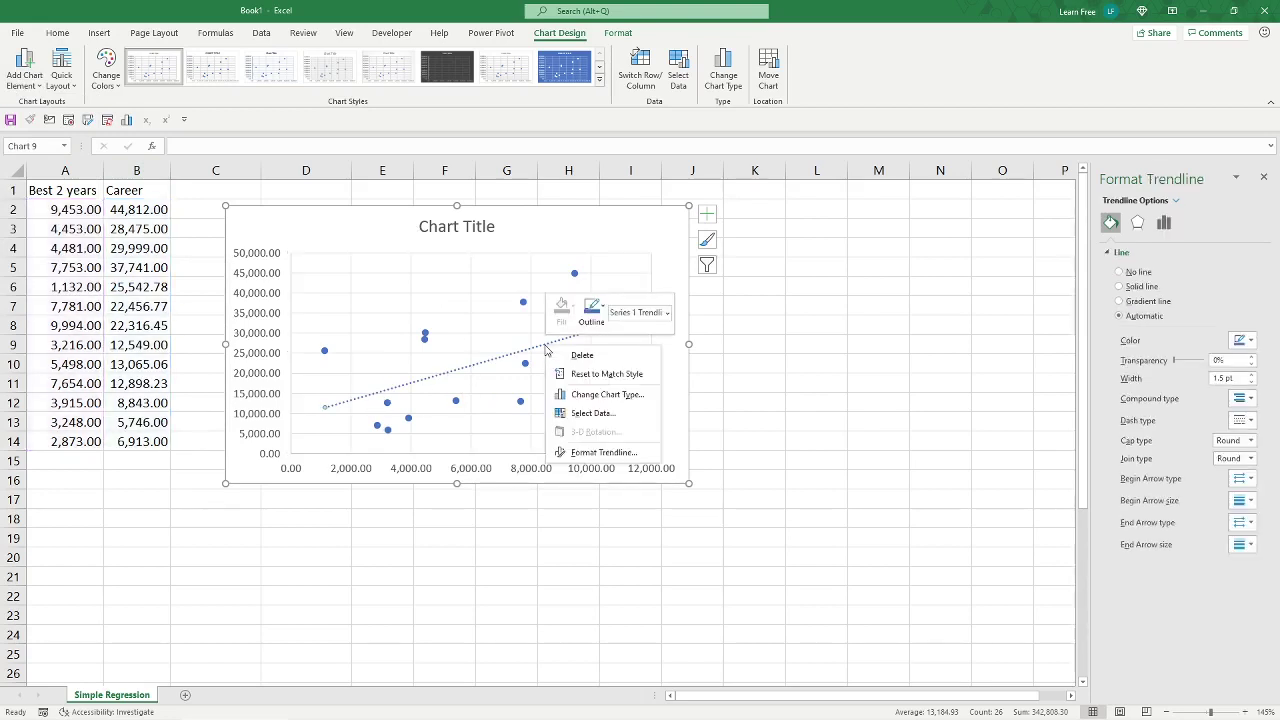
left_click(602, 452)
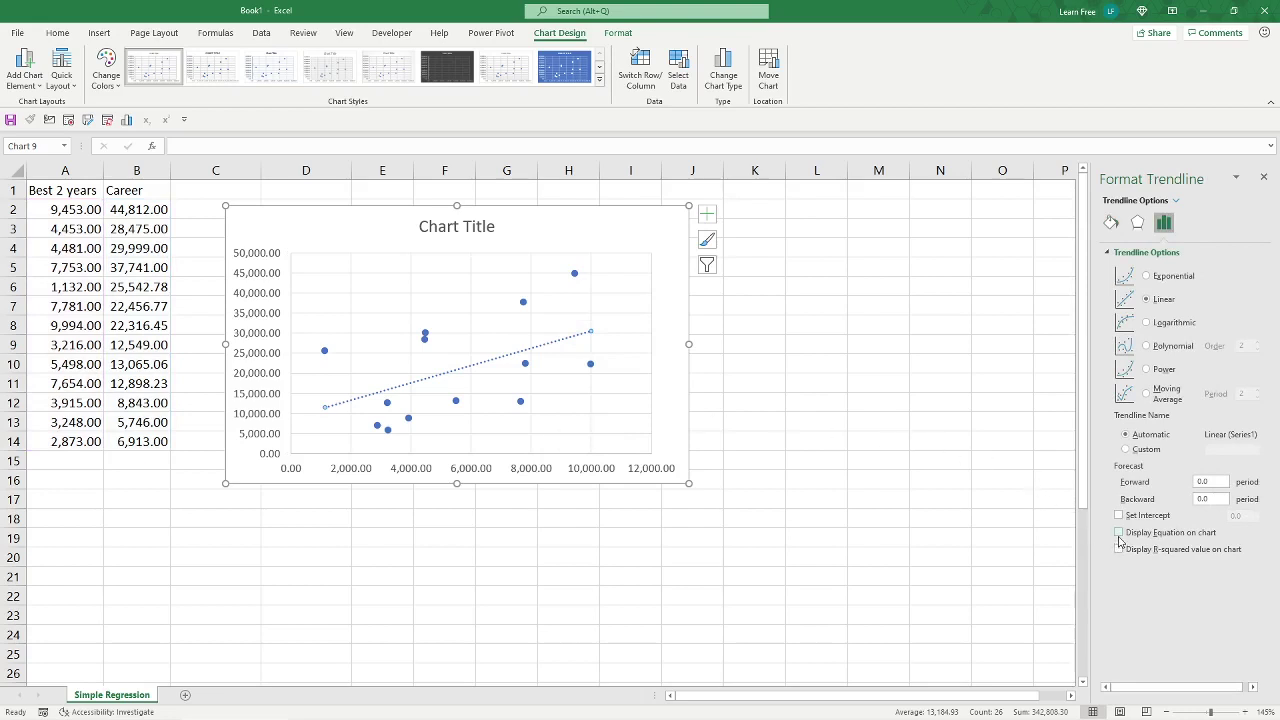
left_click(1119, 533)
left_click(1119, 550)
left_click(765, 358)
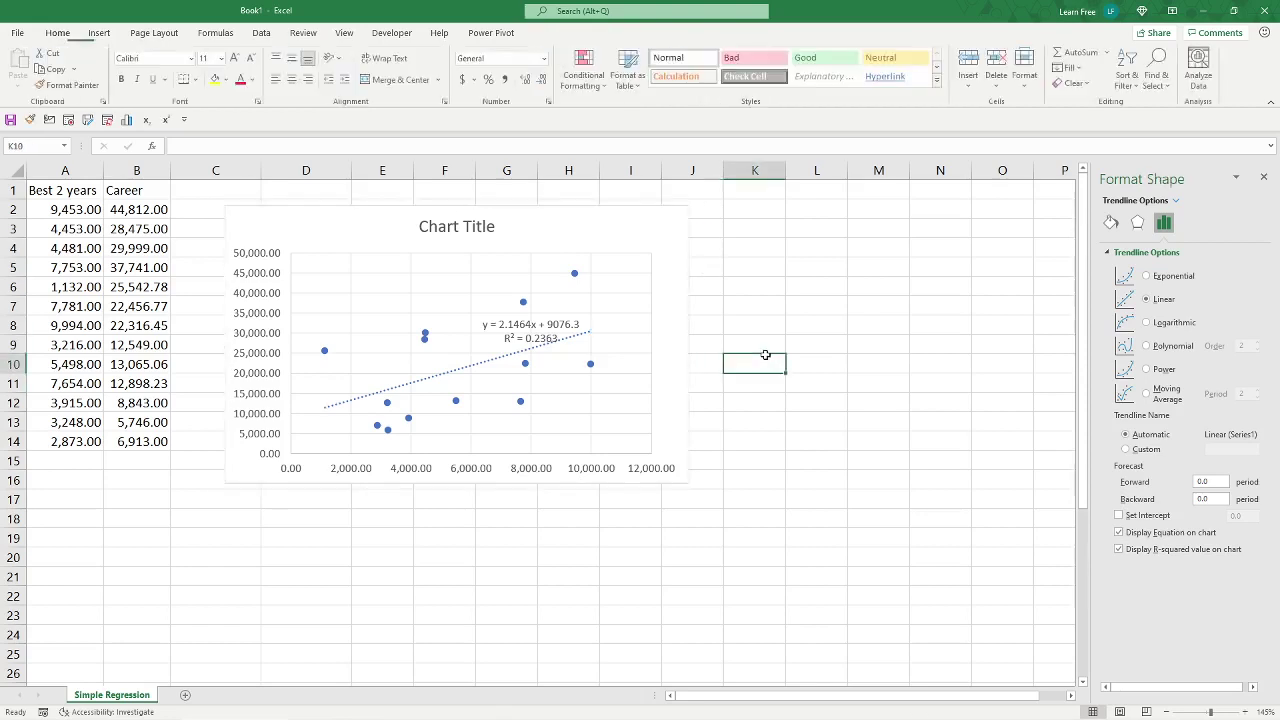
Apply the chart style with a dark gradient background to the scatter chart
left_click(612, 228)
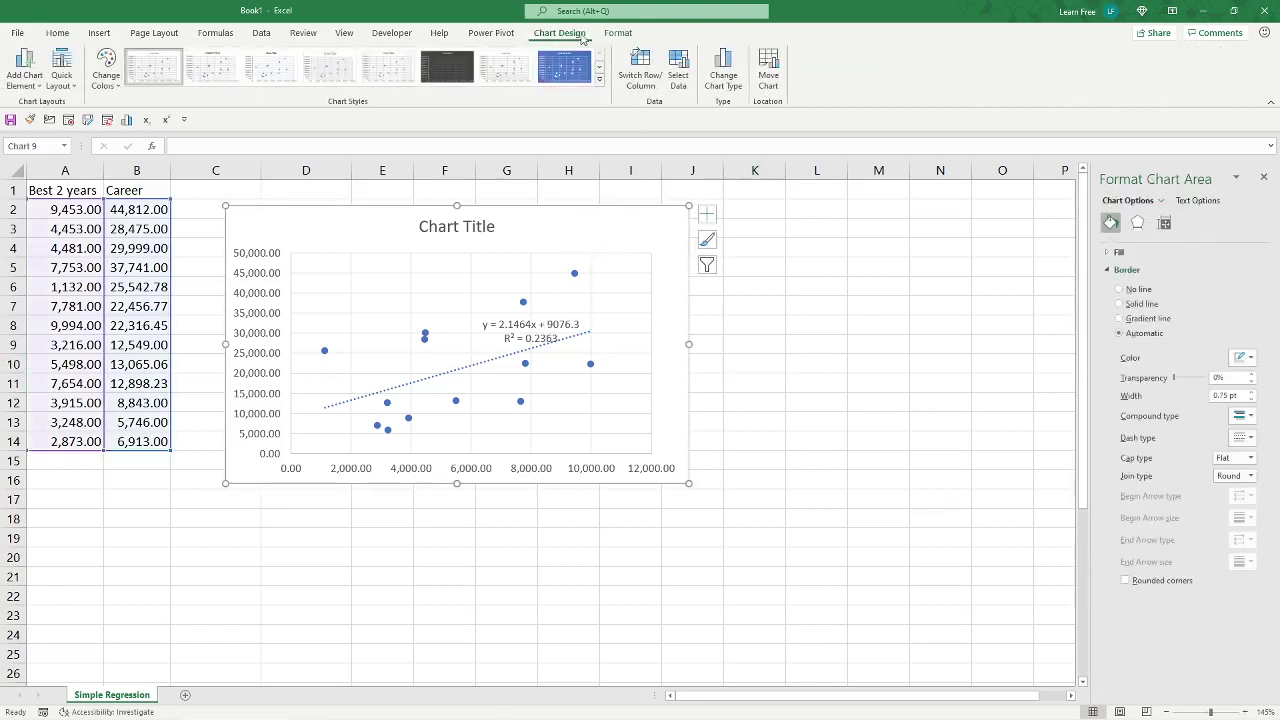
left_click(599, 79)
left_click(150, 119)
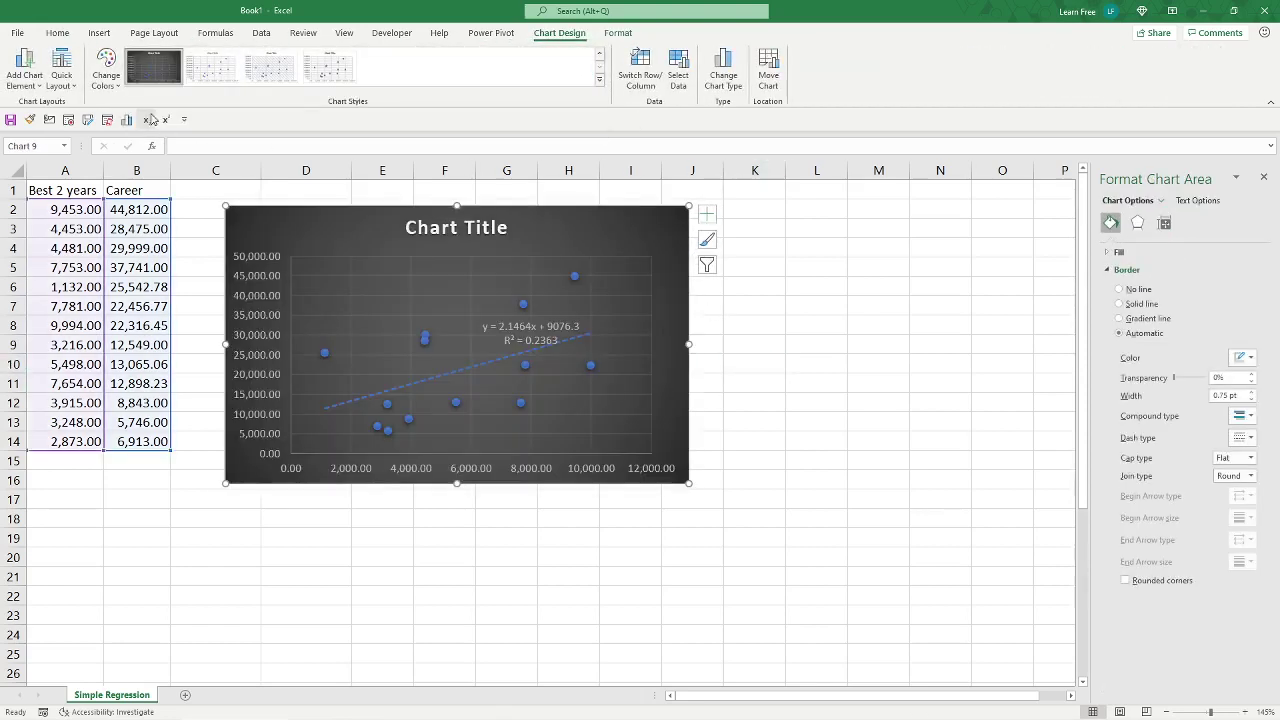
left_click(763, 300)
Delete the title from the scatter chart
left_click(456, 227)
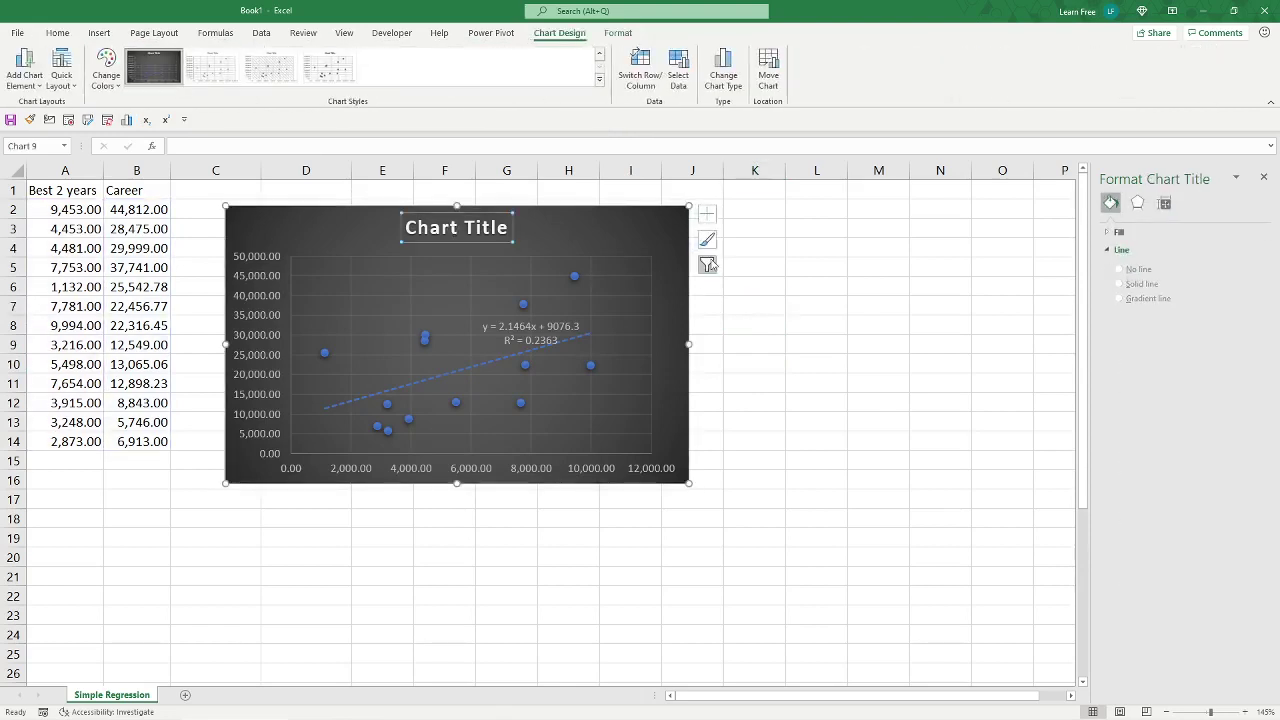
key("Delete")
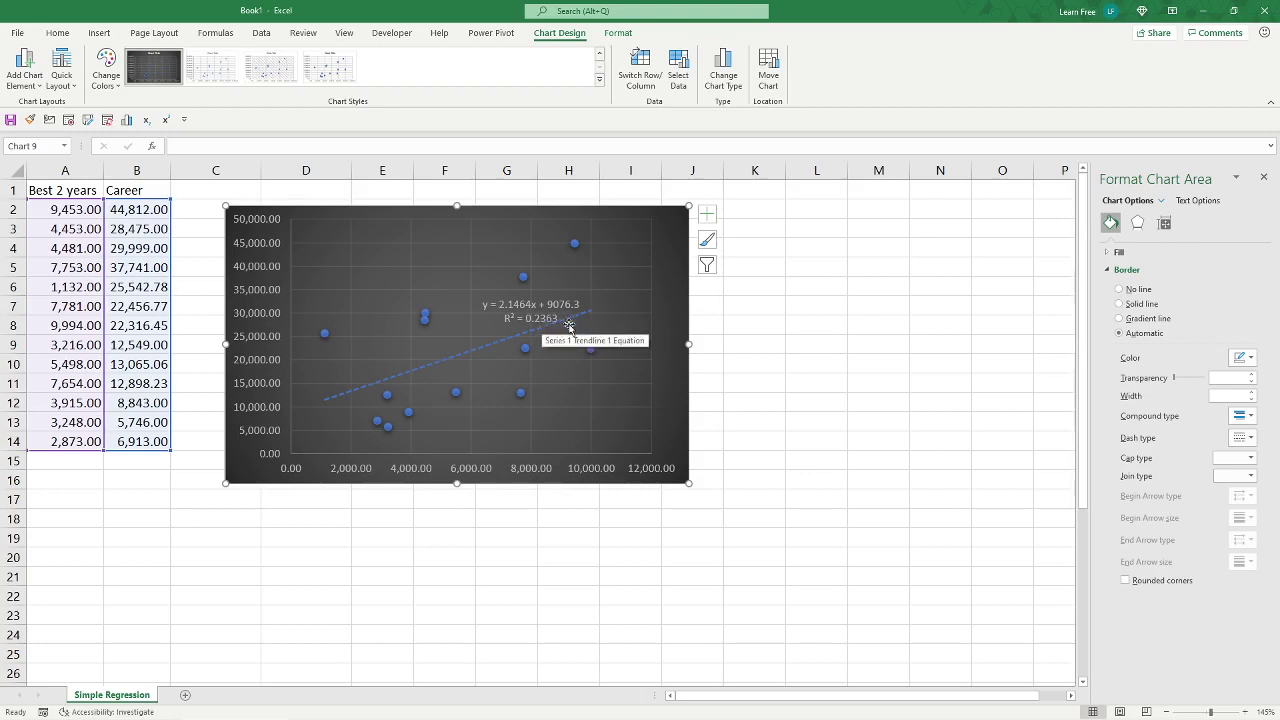
left_click(741, 325)
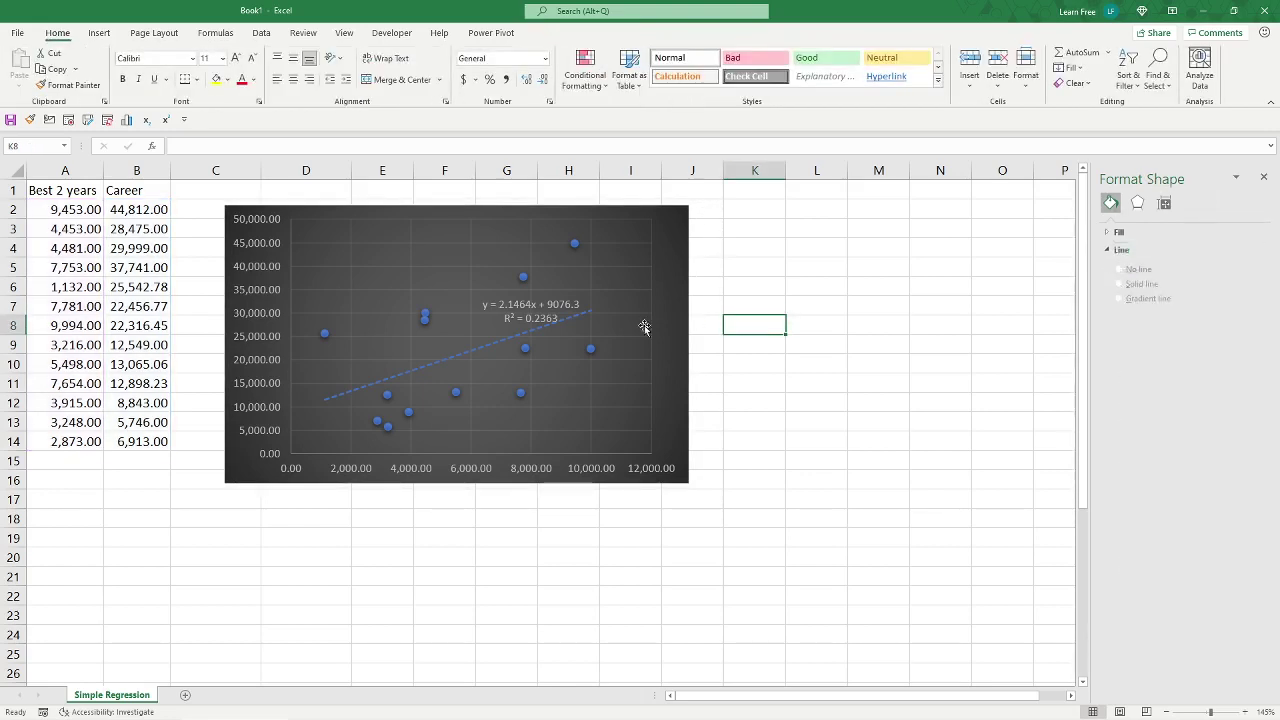
Delete the whole scatter chart from the worksheet
left_click(662, 253)
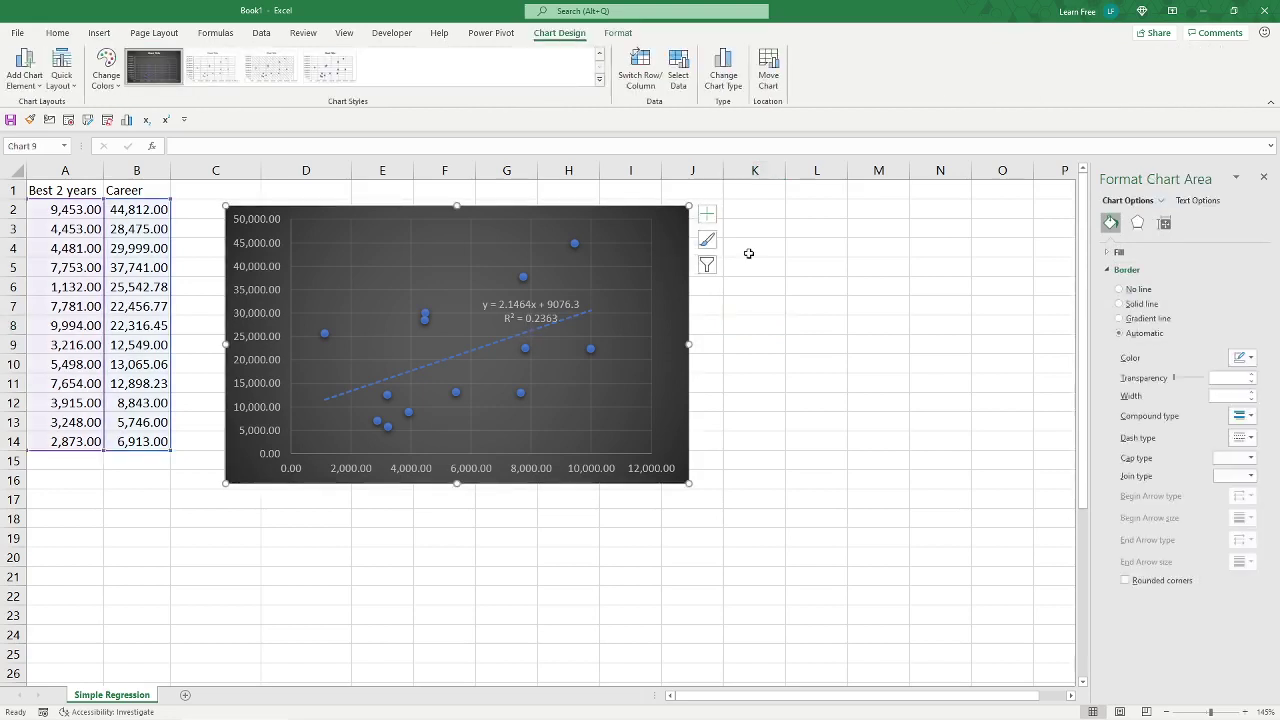
key("Delete")
left_click(533, 262)
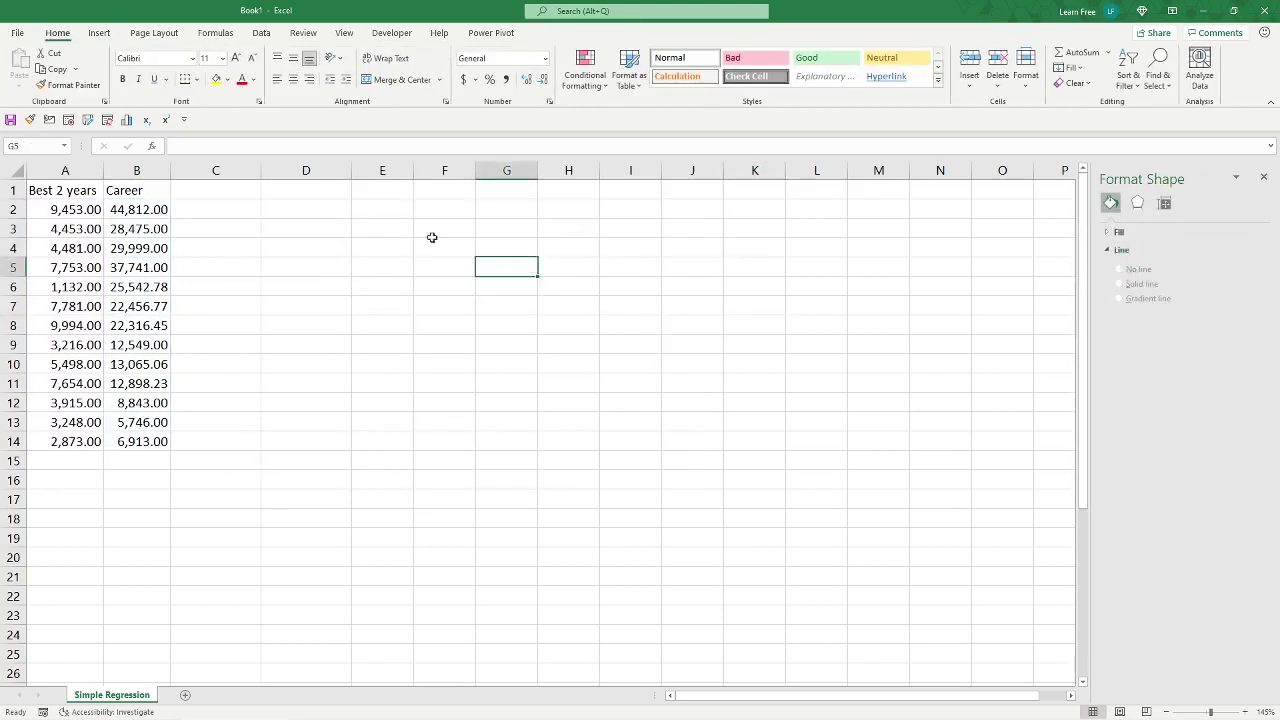
Make sure the Analysis ToolPak is enabled among the Excel add-ins
left_click(20, 34)
left_click(42, 695)
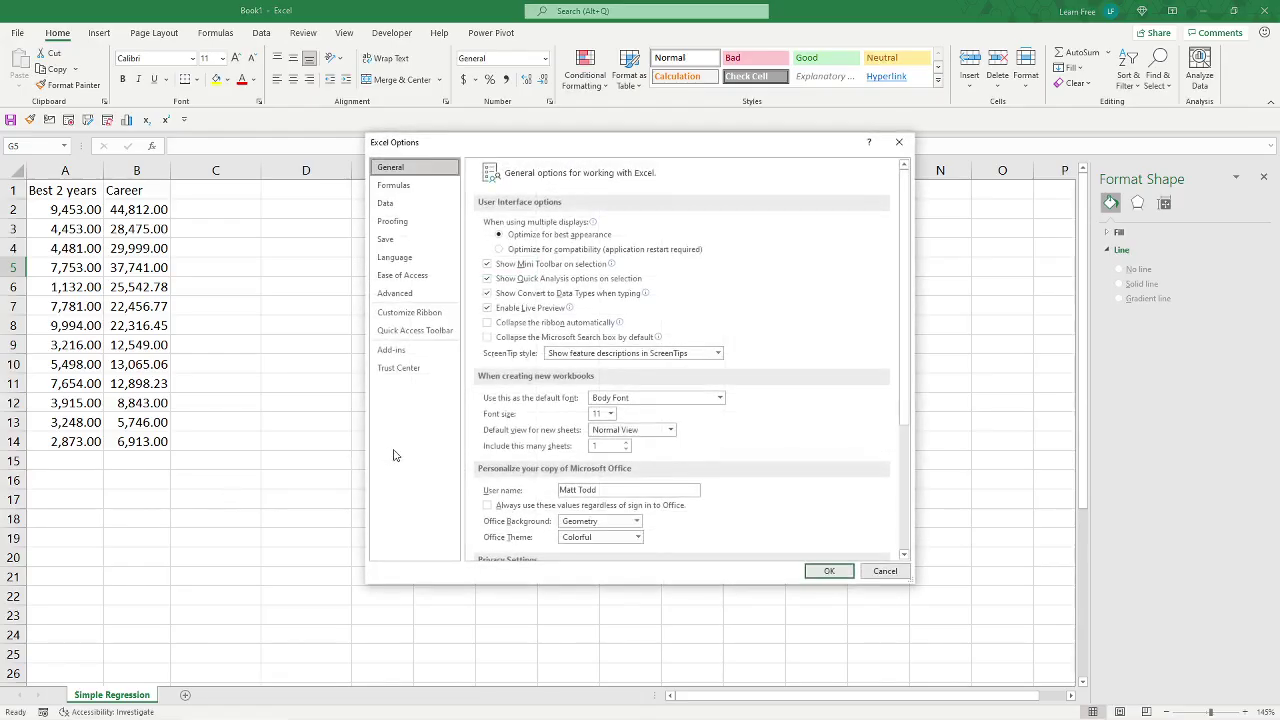
left_click(393, 352)
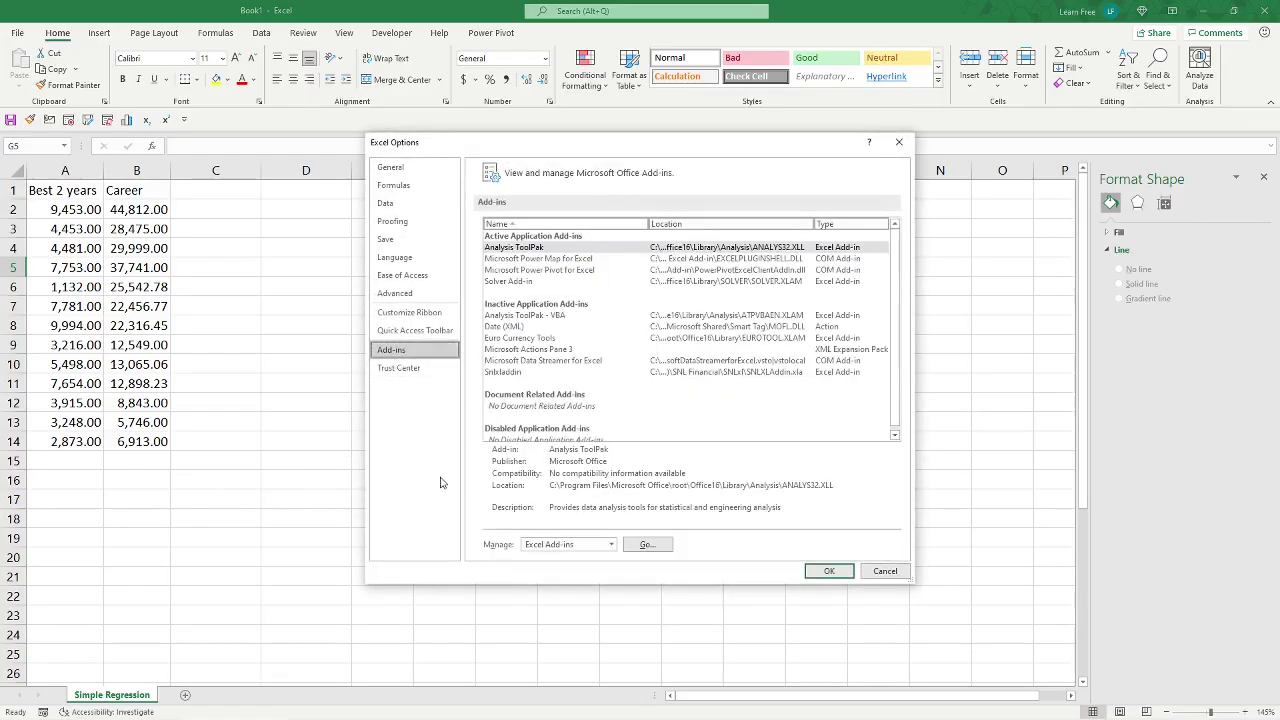
left_click(535, 249)
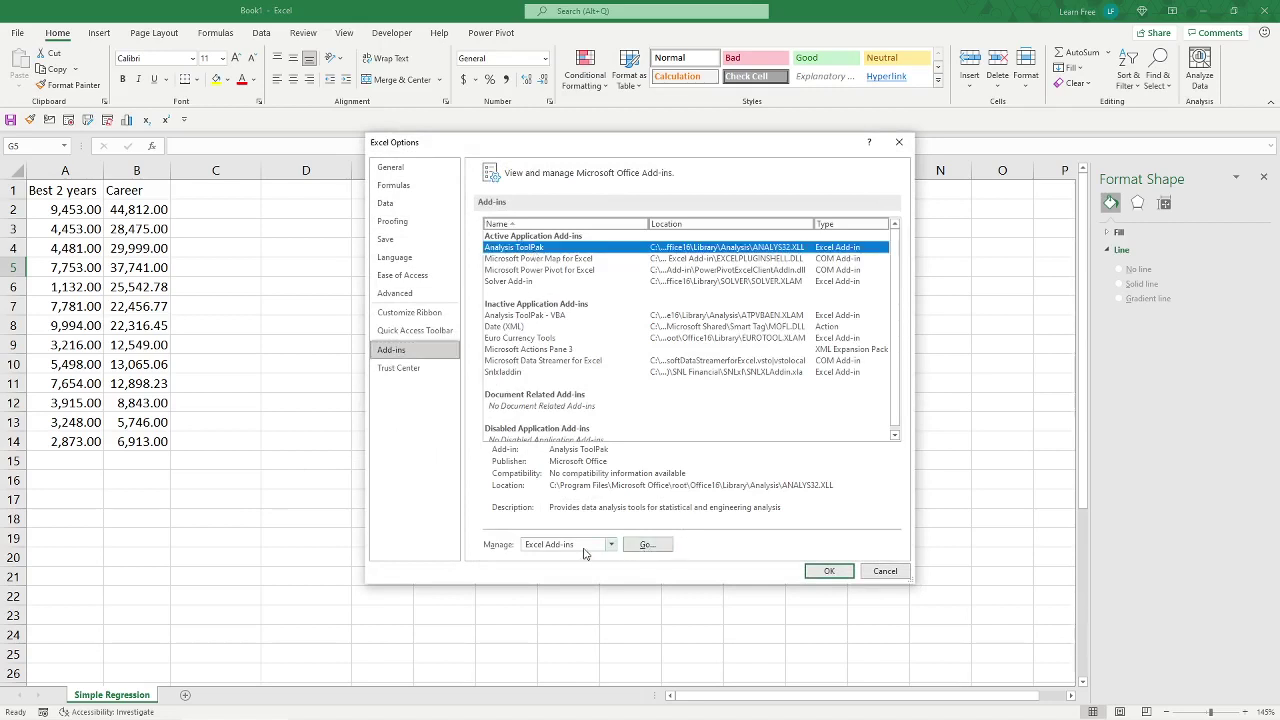
left_click(648, 543)
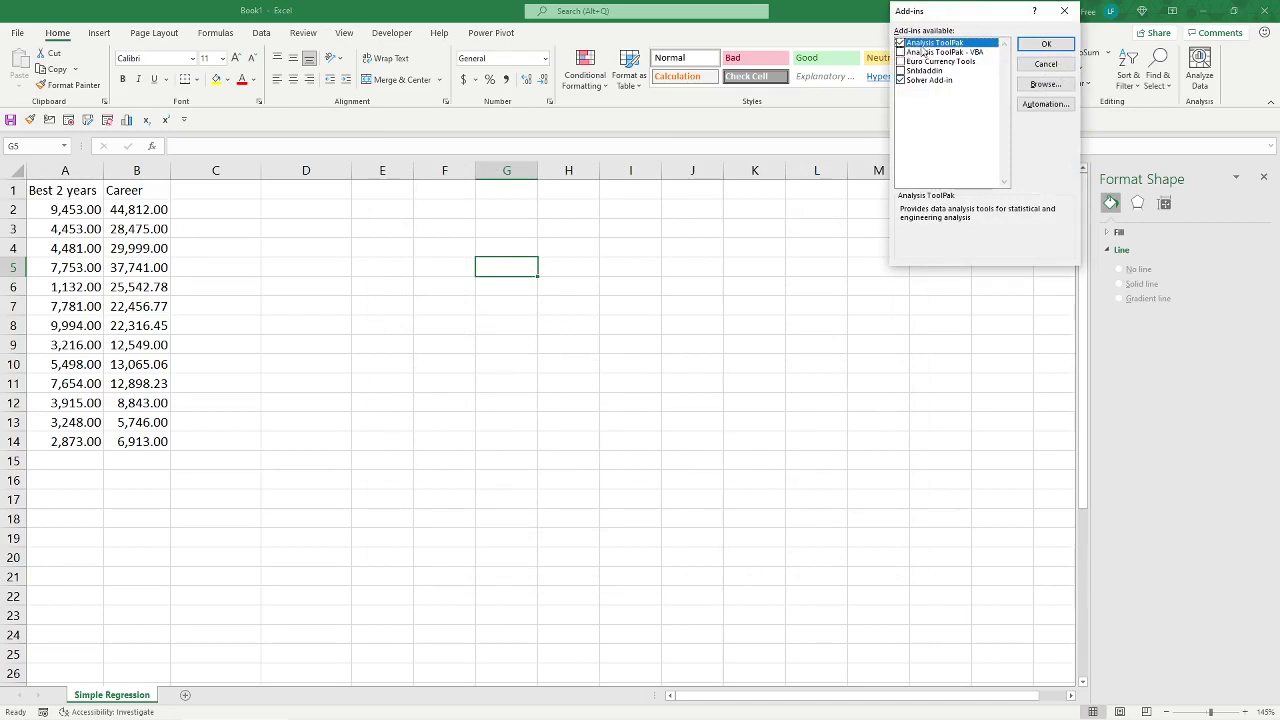
left_click(1045, 45)
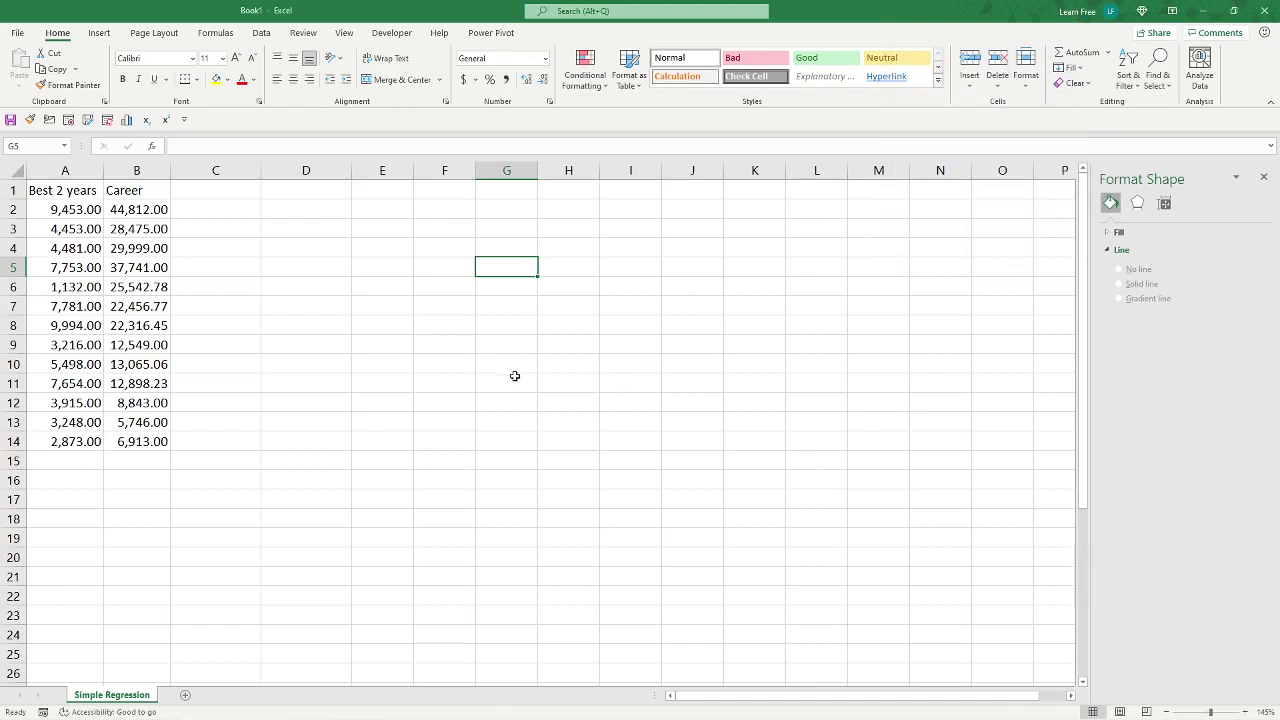
Open the Regression tool from the Data Analysis tools
left_click(262, 34)
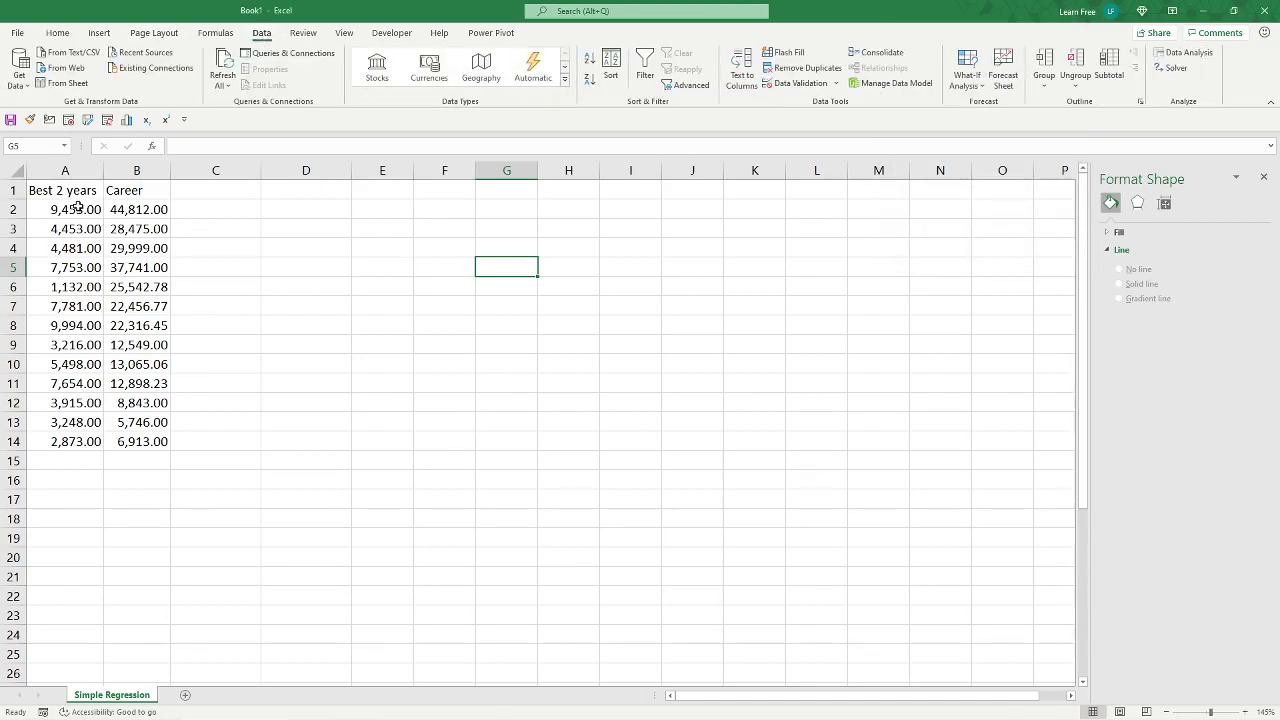
left_click_drag(72, 190, 157, 423)
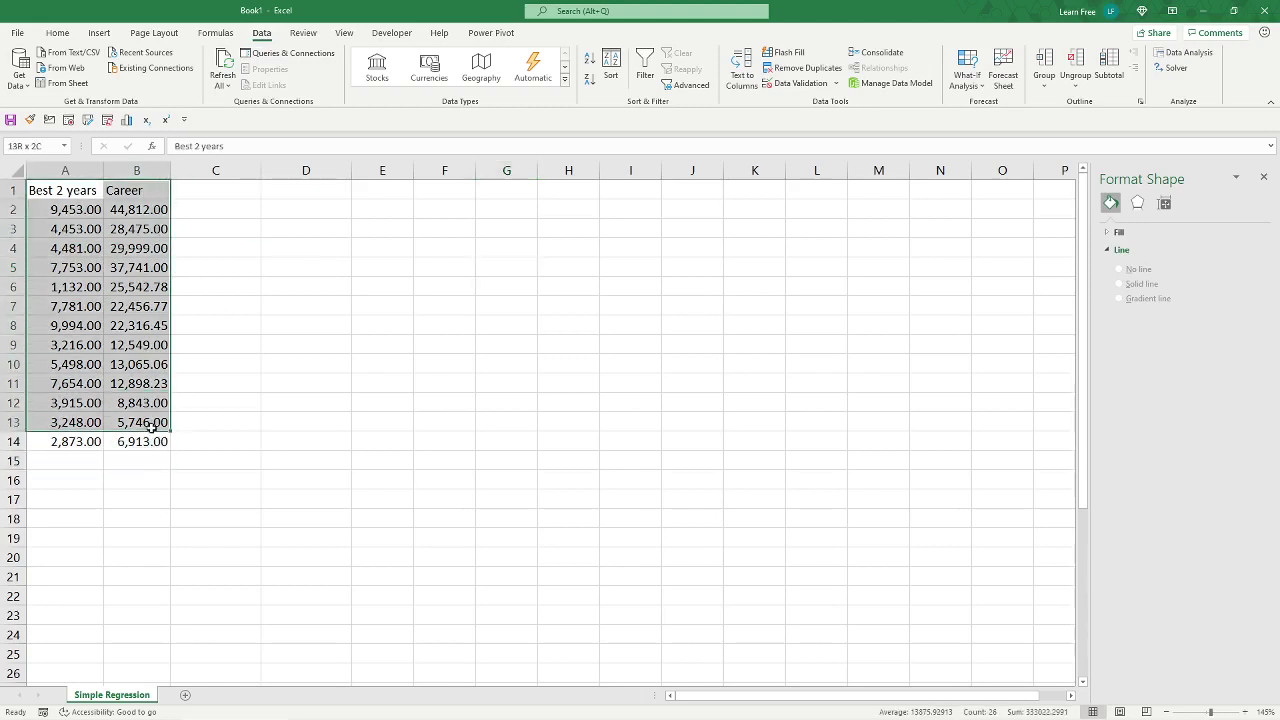
left_click(266, 262)
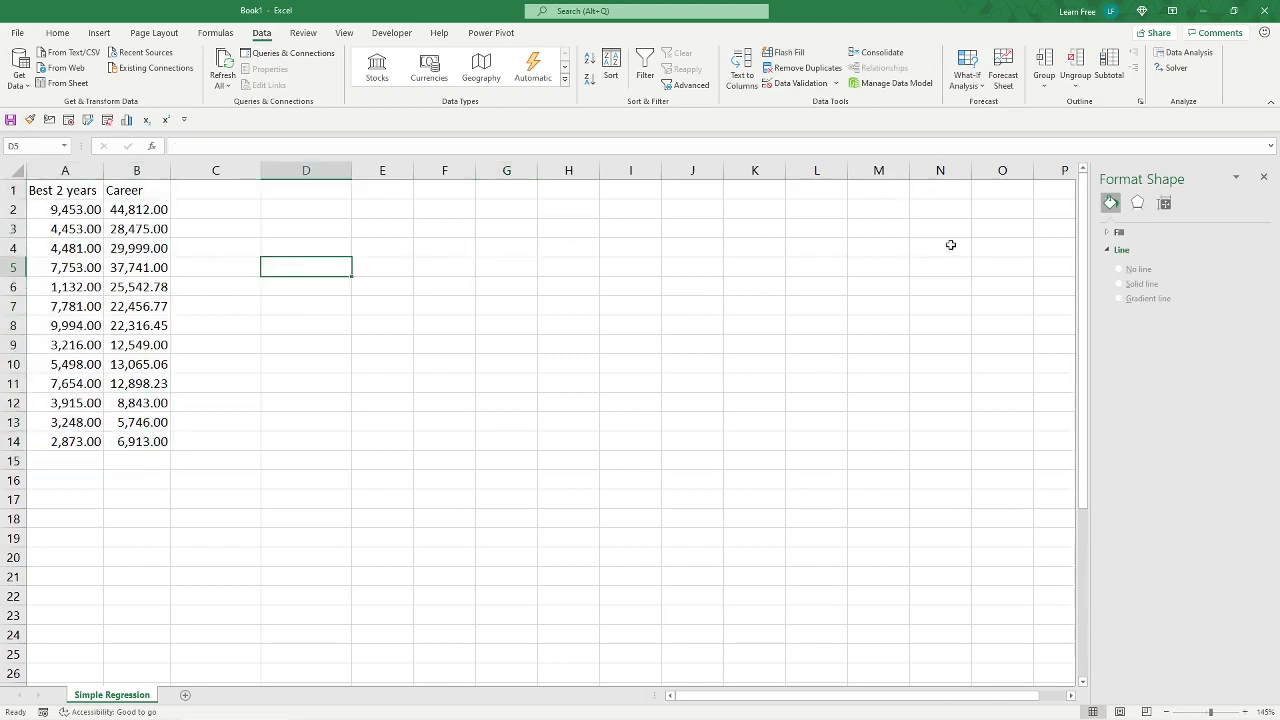
left_click(1203, 58)
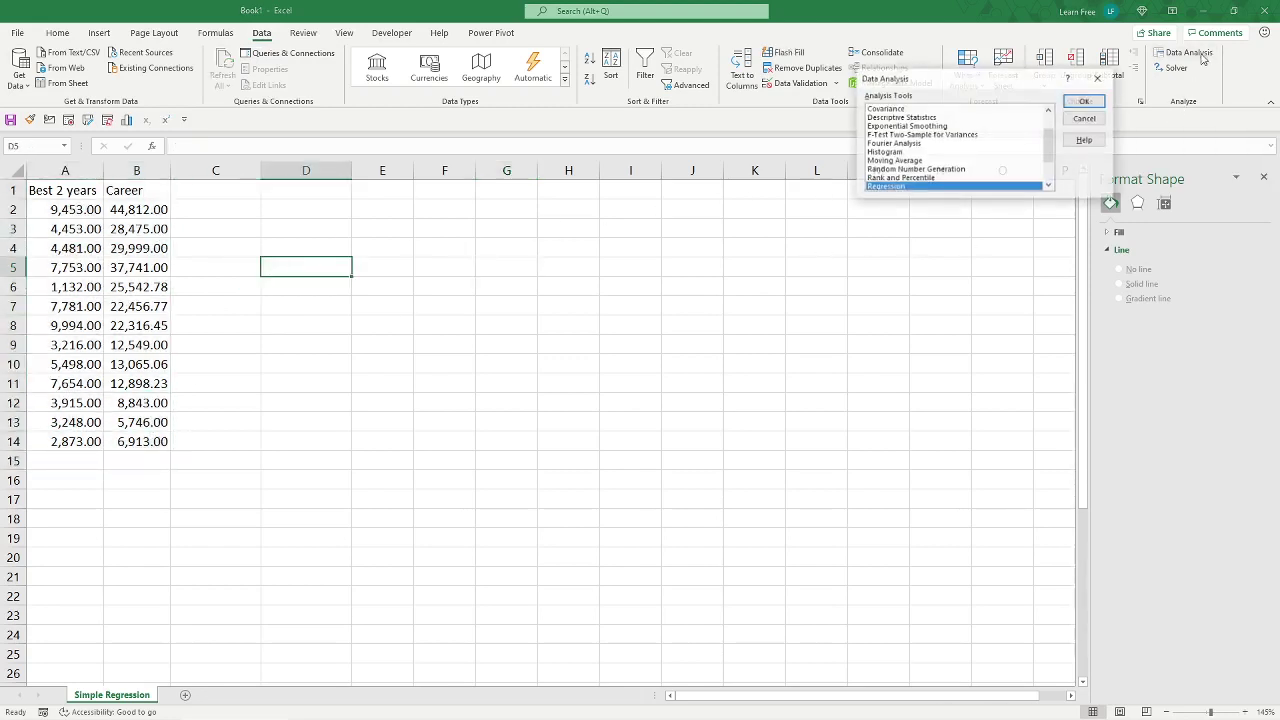
scroll(1039, 158, "down", 2)
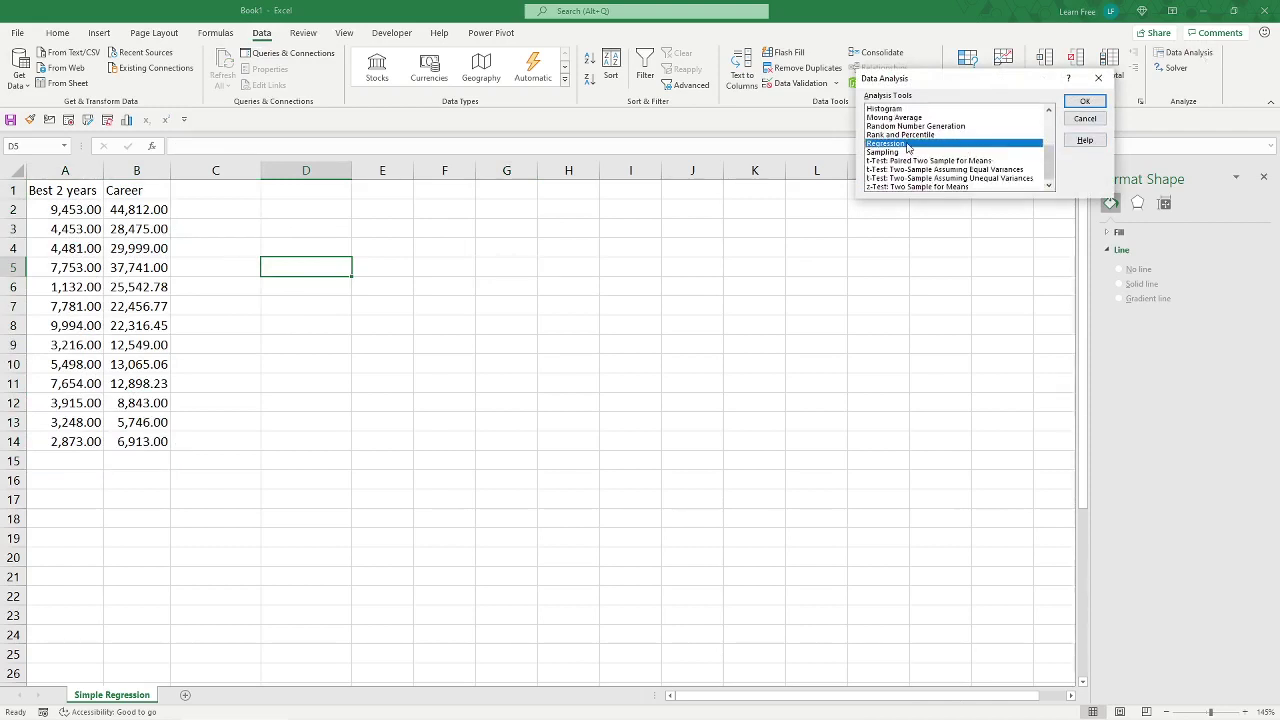
left_click(1084, 101)
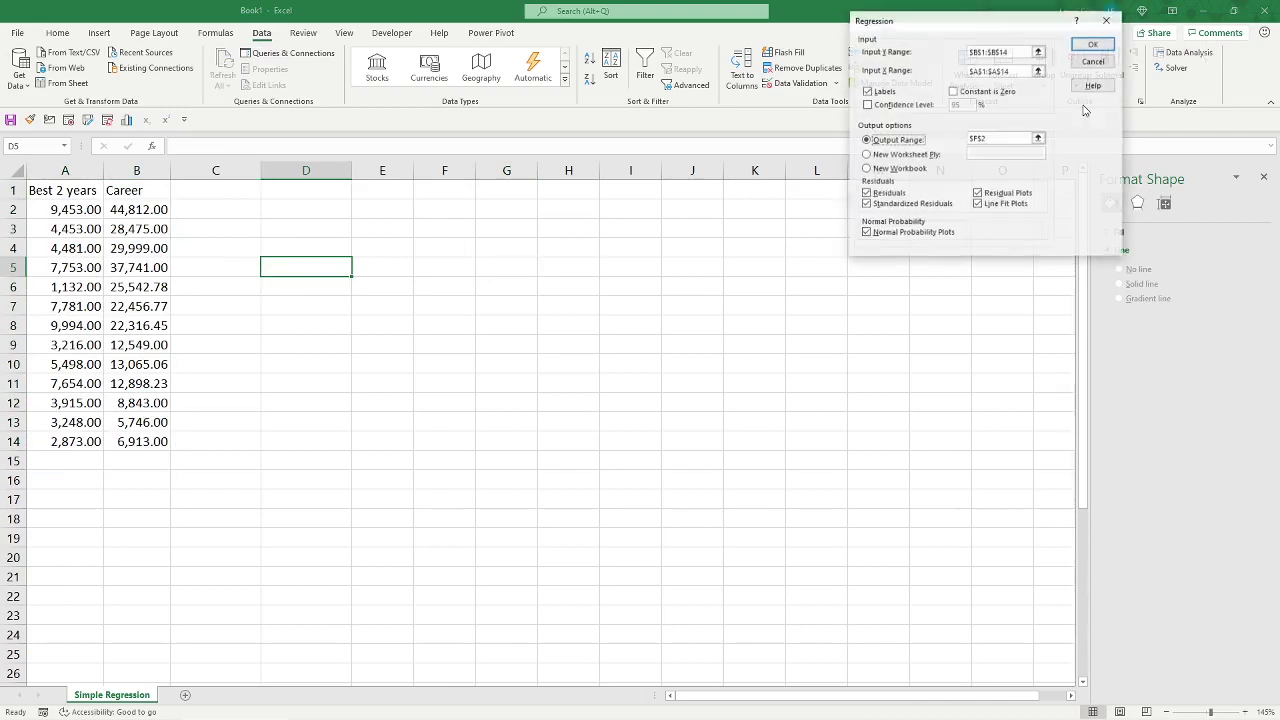
Clear the Input Y Range and Input X Range of the regression and turn off Labels
left_click_drag(1030, 51, 930, 55)
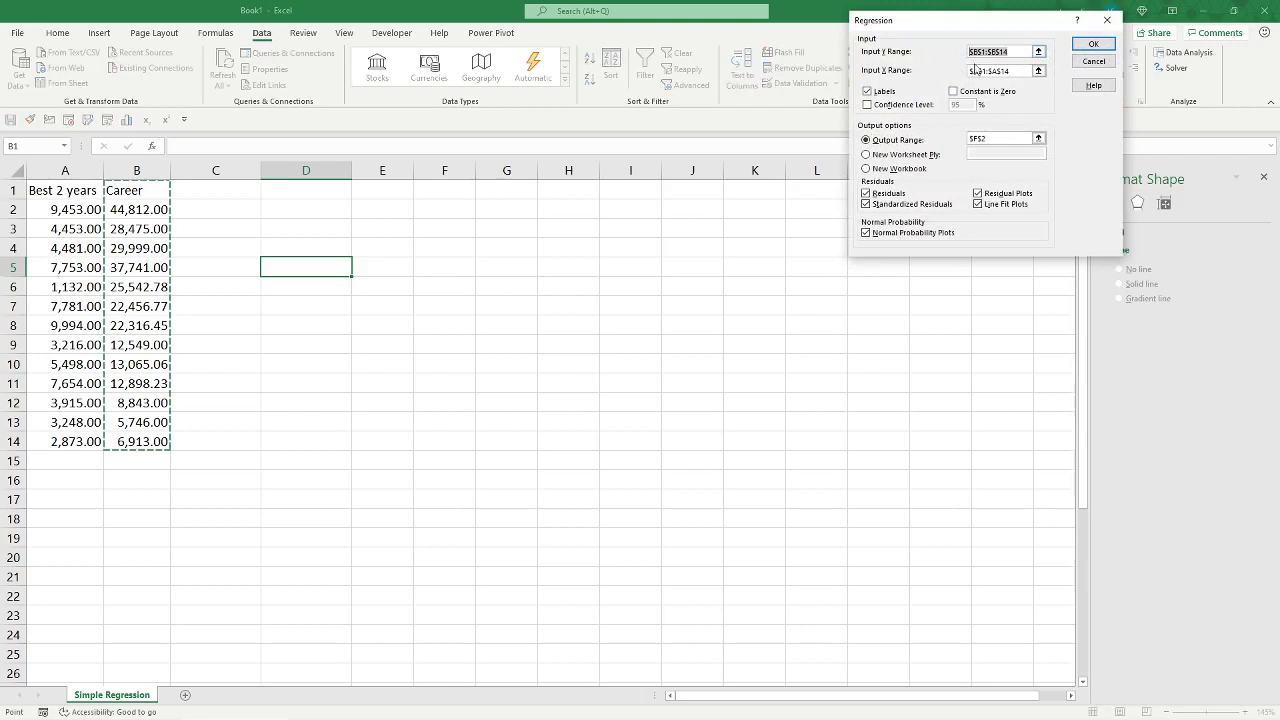
key("BackSpace")
left_click_drag(1014, 72, 927, 72)
key("BackSpace")
left_click(884, 92)
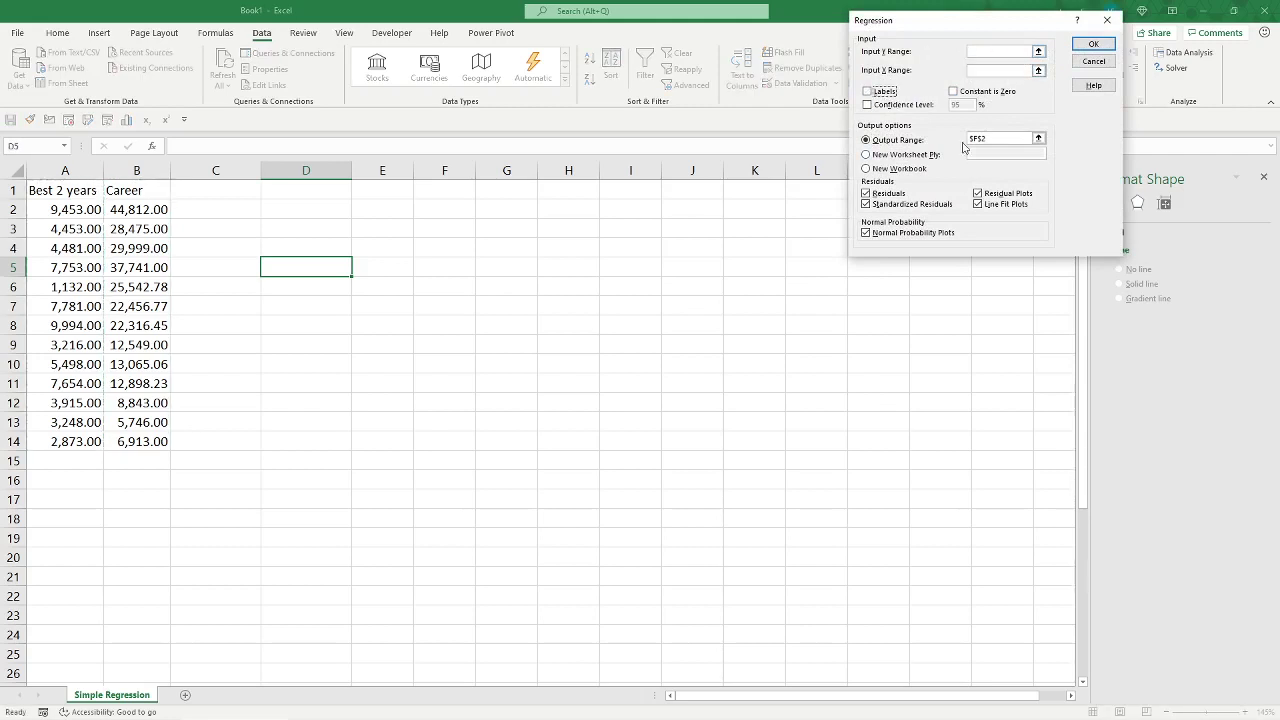
Send the regression output to a new worksheet ply and turn off all residual and normal probability options
left_click(929, 137)
left_click(866, 154)
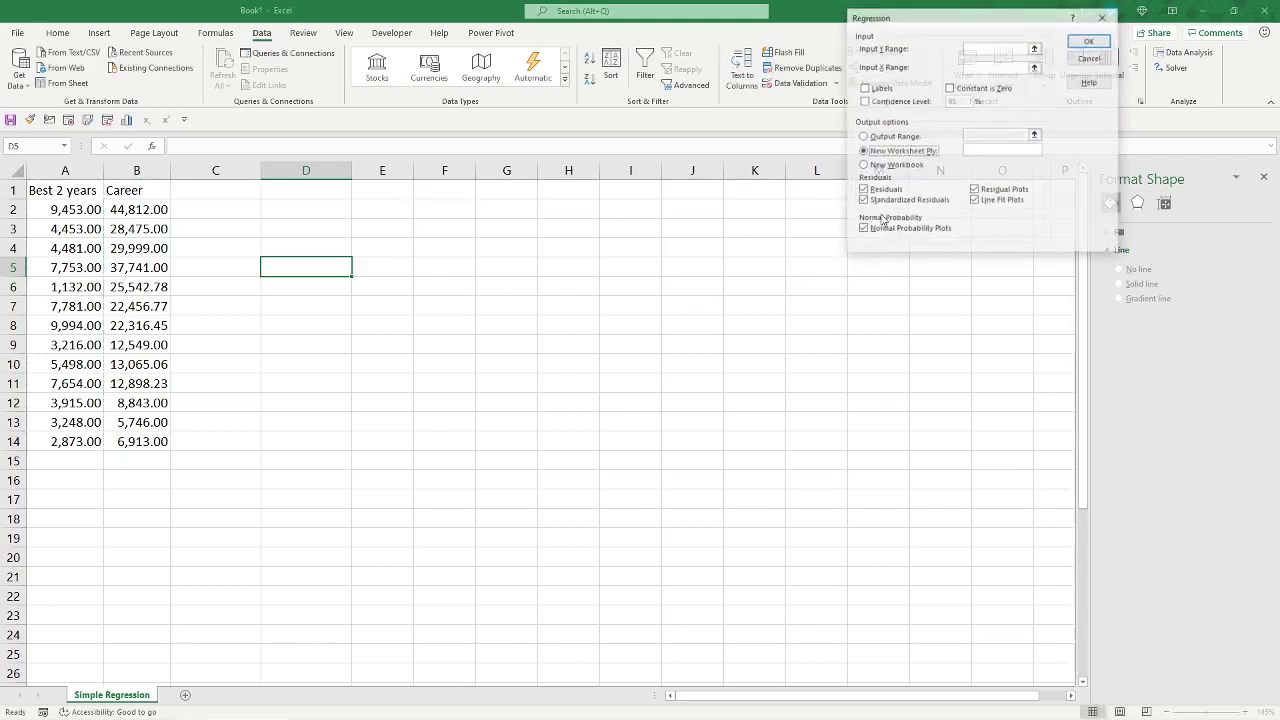
left_click(862, 189)
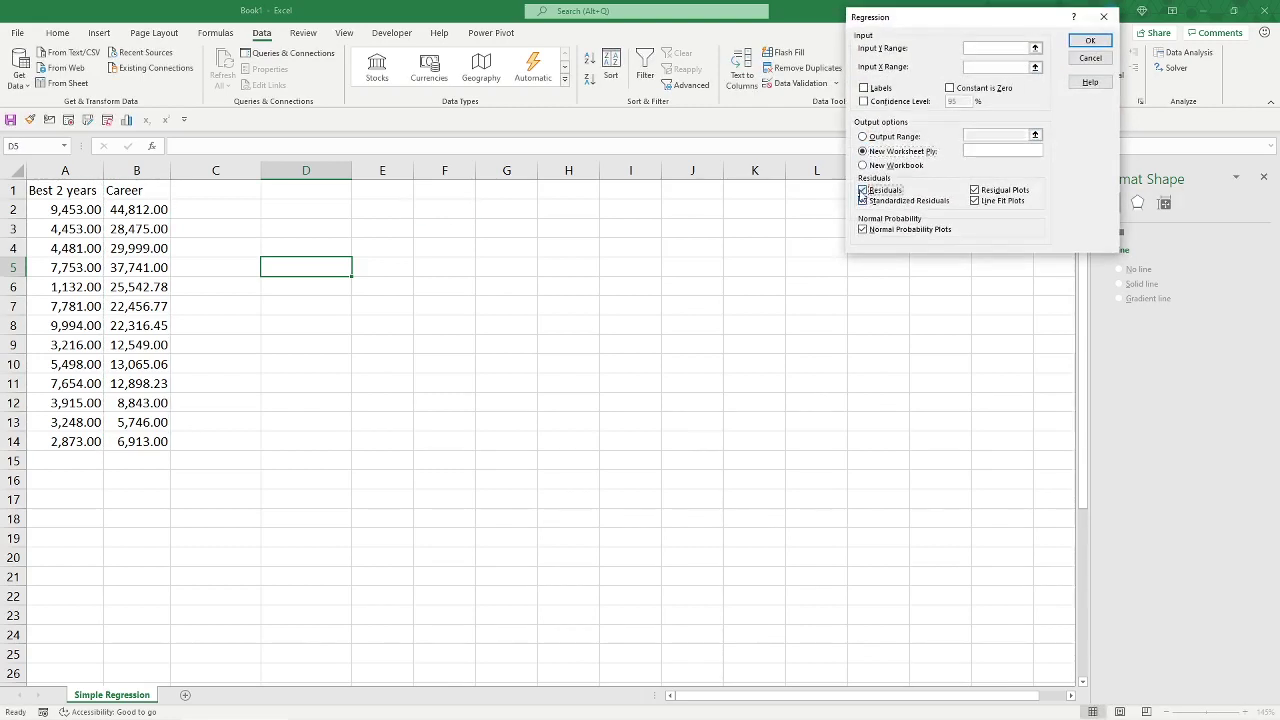
left_click(862, 200)
left_click(862, 229)
left_click(974, 189)
left_click(974, 200)
Set the regression's Input Y Range to $B$1:$B$14 and Input X Range to $A$1:$A$14, and turn on Labels
left_click(990, 48)
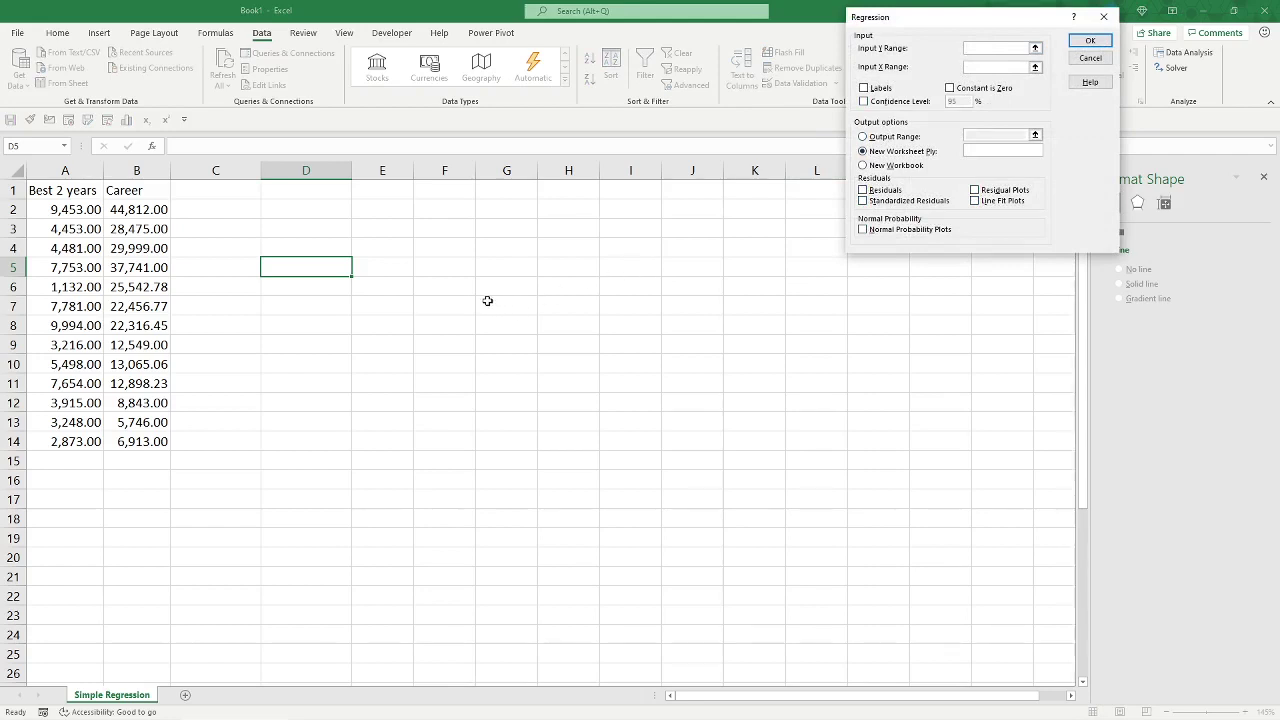
left_click_drag(128, 192, 137, 443)
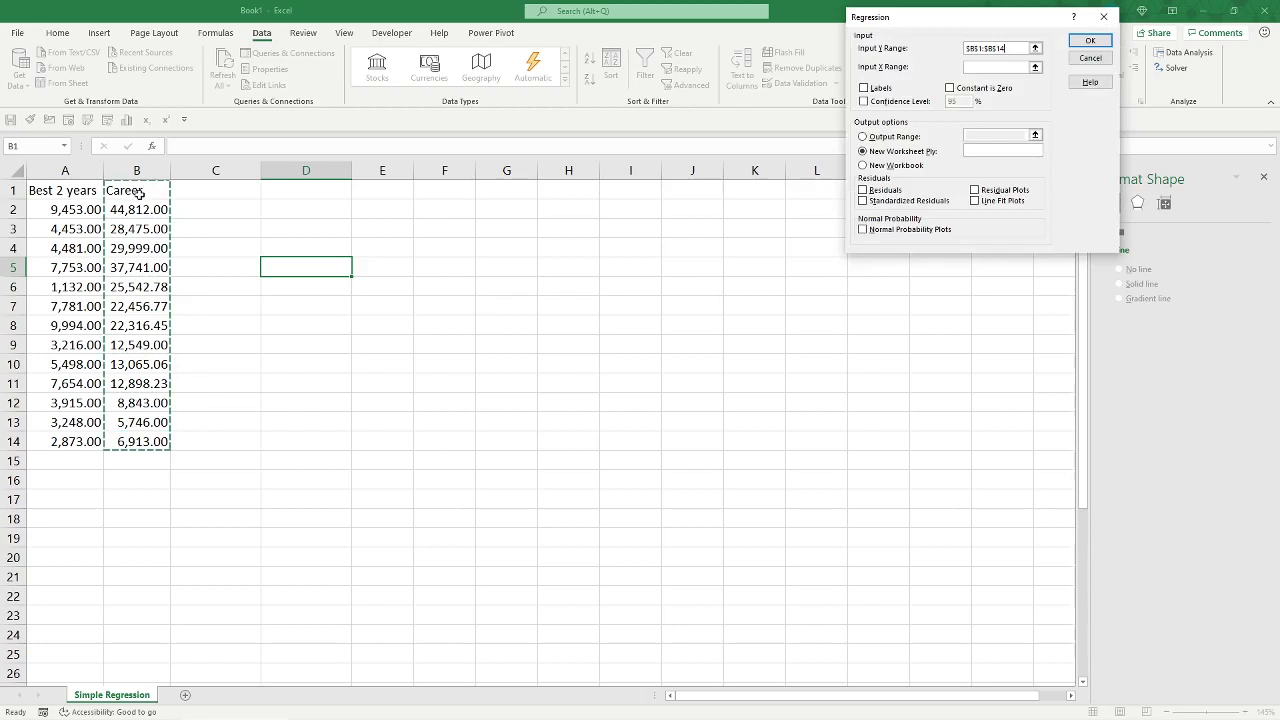
left_click(972, 67)
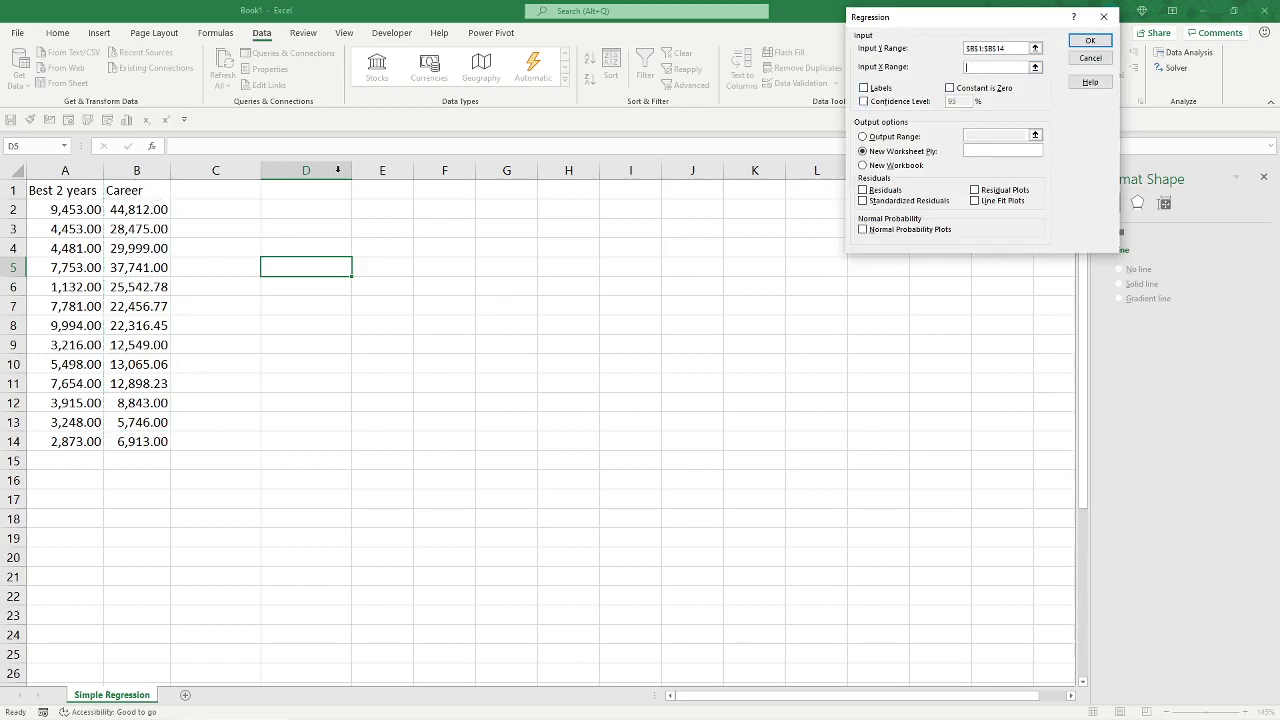
left_click_drag(90, 199, 70, 432)
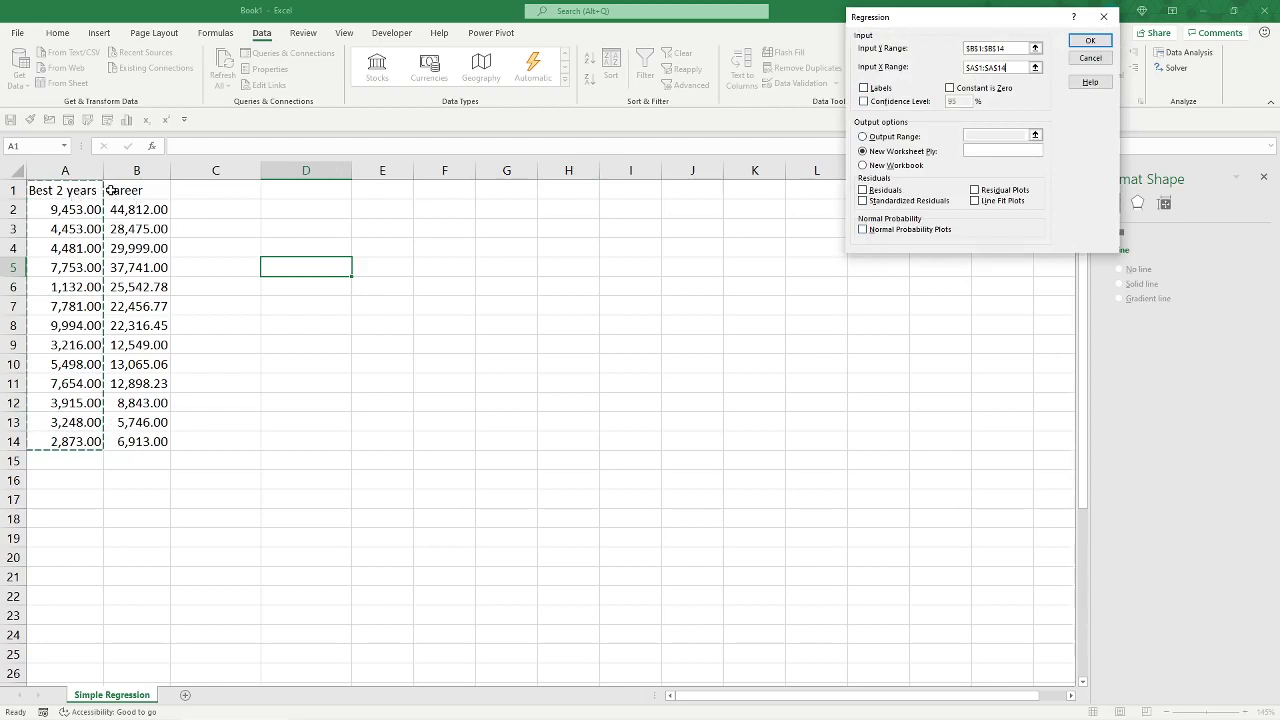
left_click(865, 89)
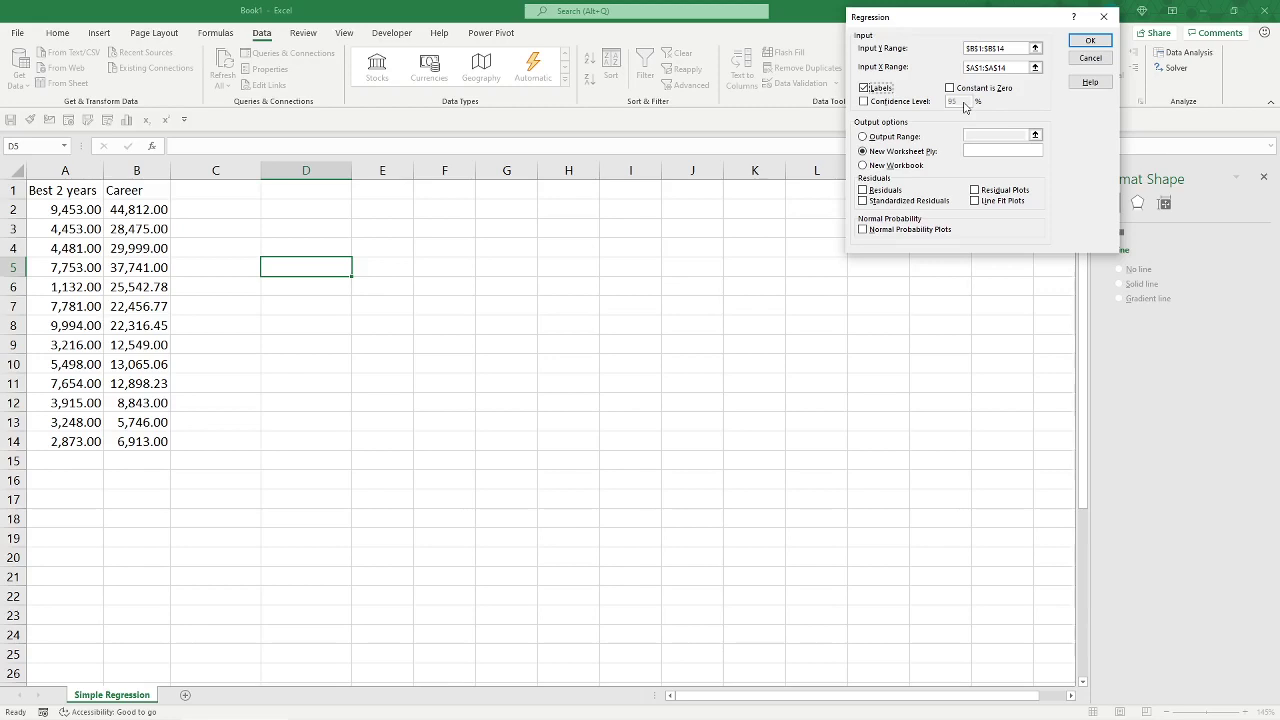
Send the regression output to range $E$3 on the current sheet and run the regression
left_click(896, 137)
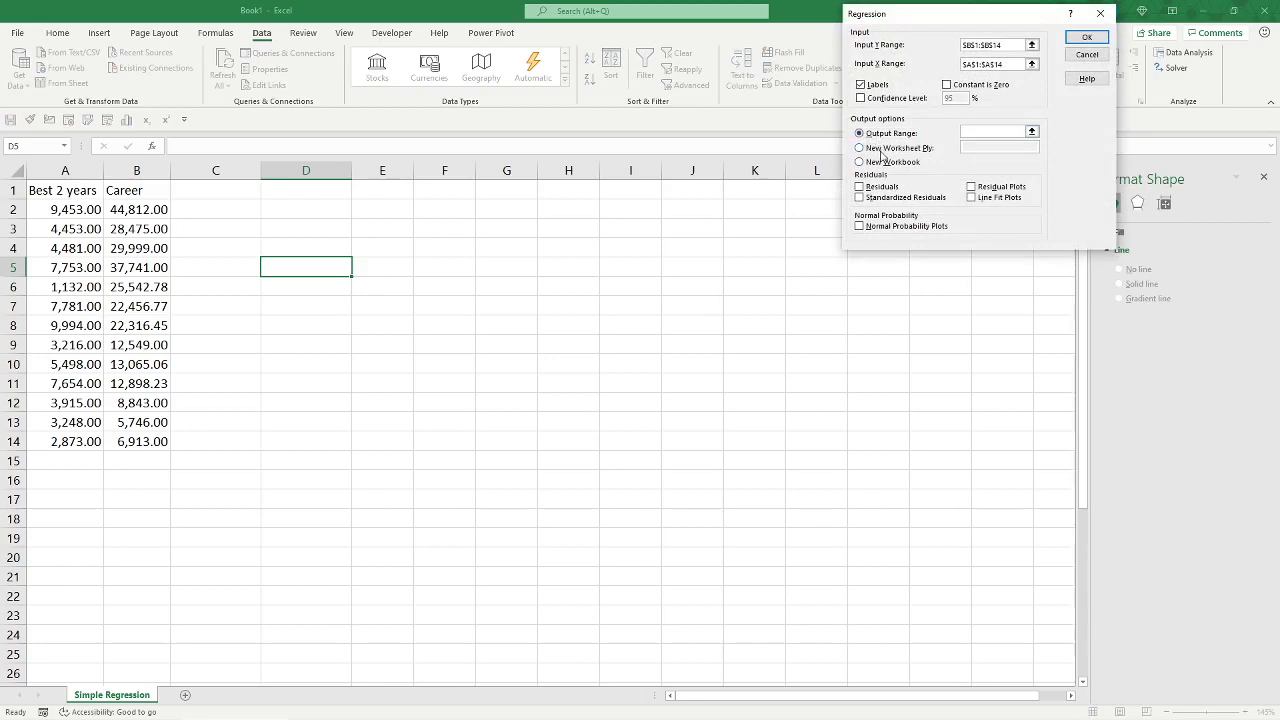
left_click(880, 148)
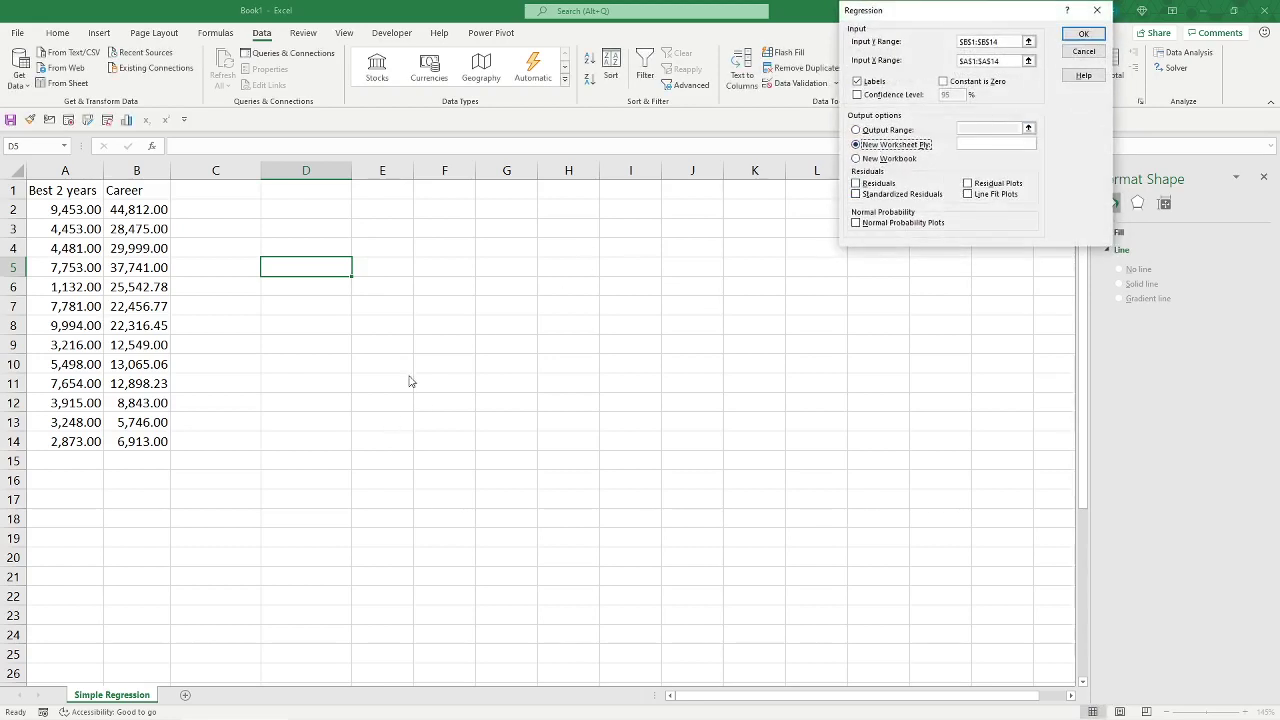
left_click(896, 131)
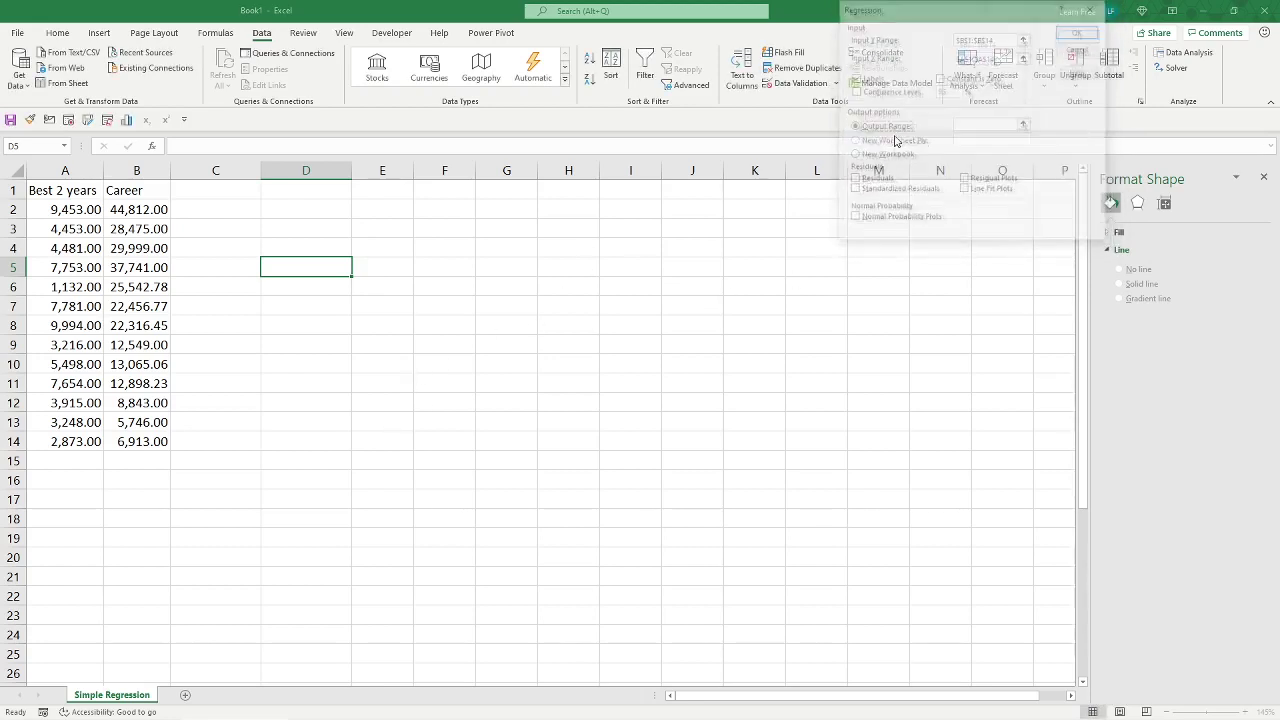
left_click(976, 127)
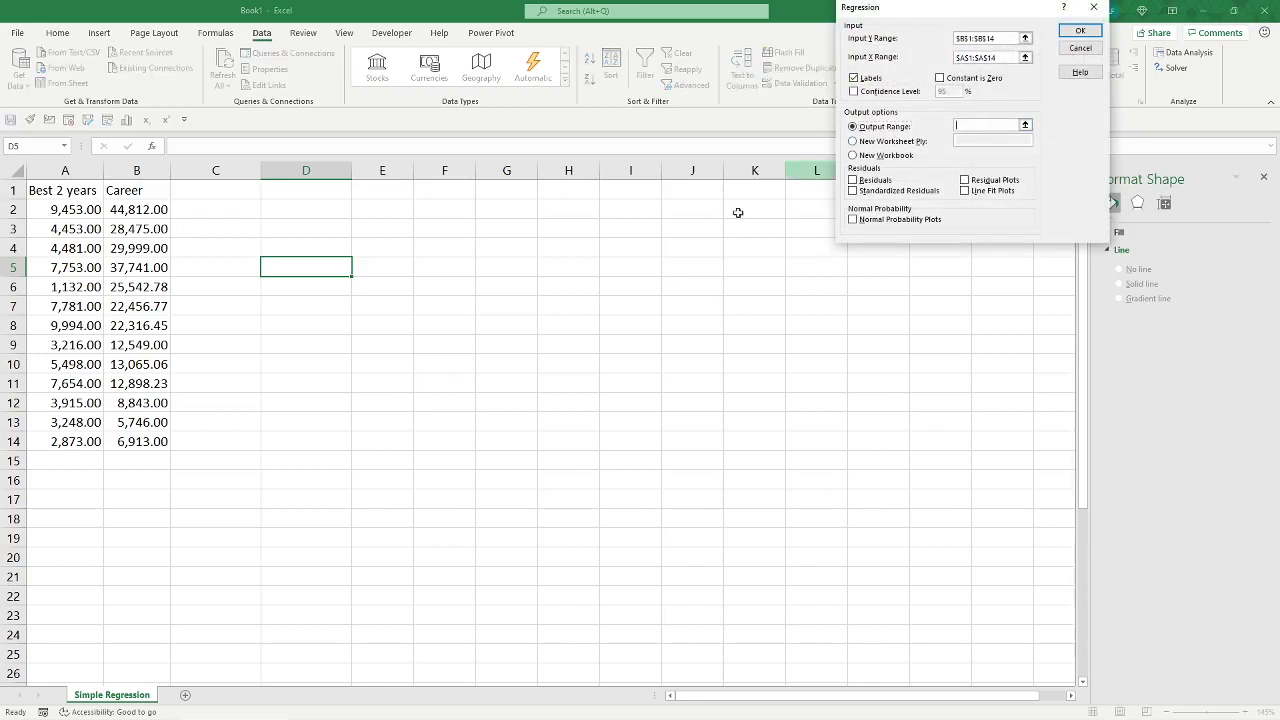
left_click(384, 231)
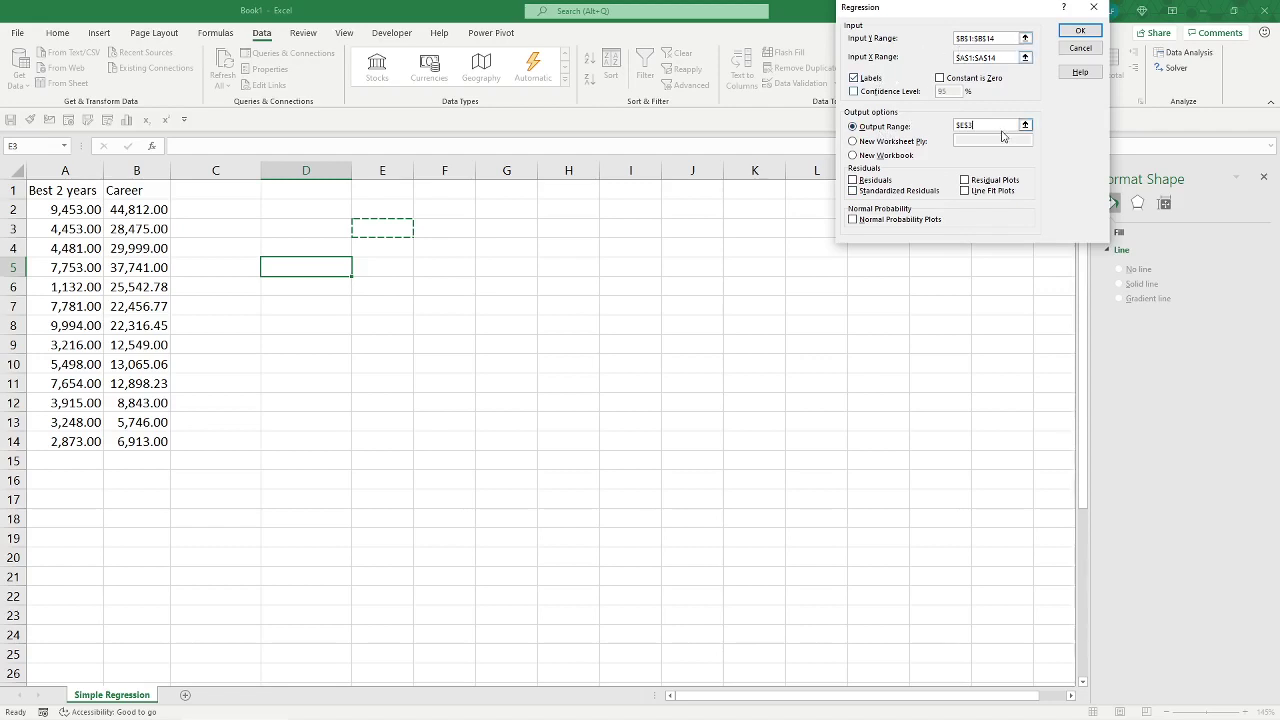
left_click(1063, 33)
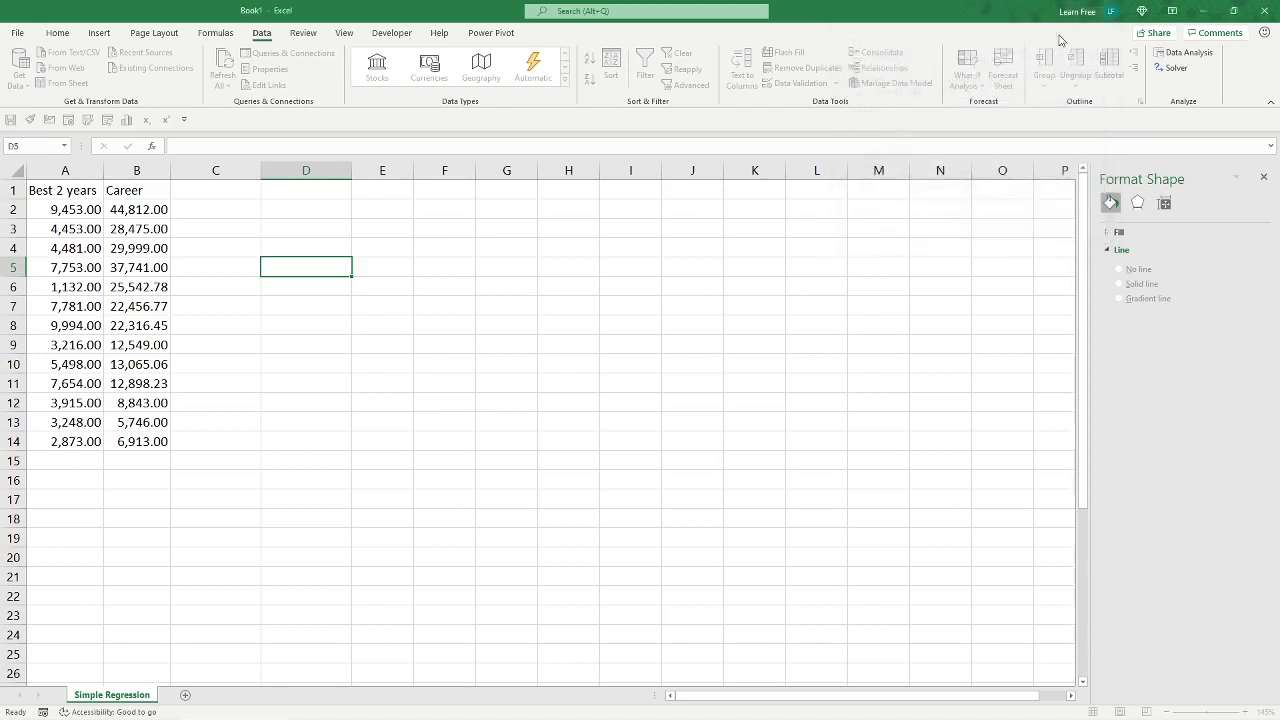
Autofit the widths of the columns holding the regression output, starting from column E
left_click_drag(400, 170, 960, 172)
double_click(909, 171)
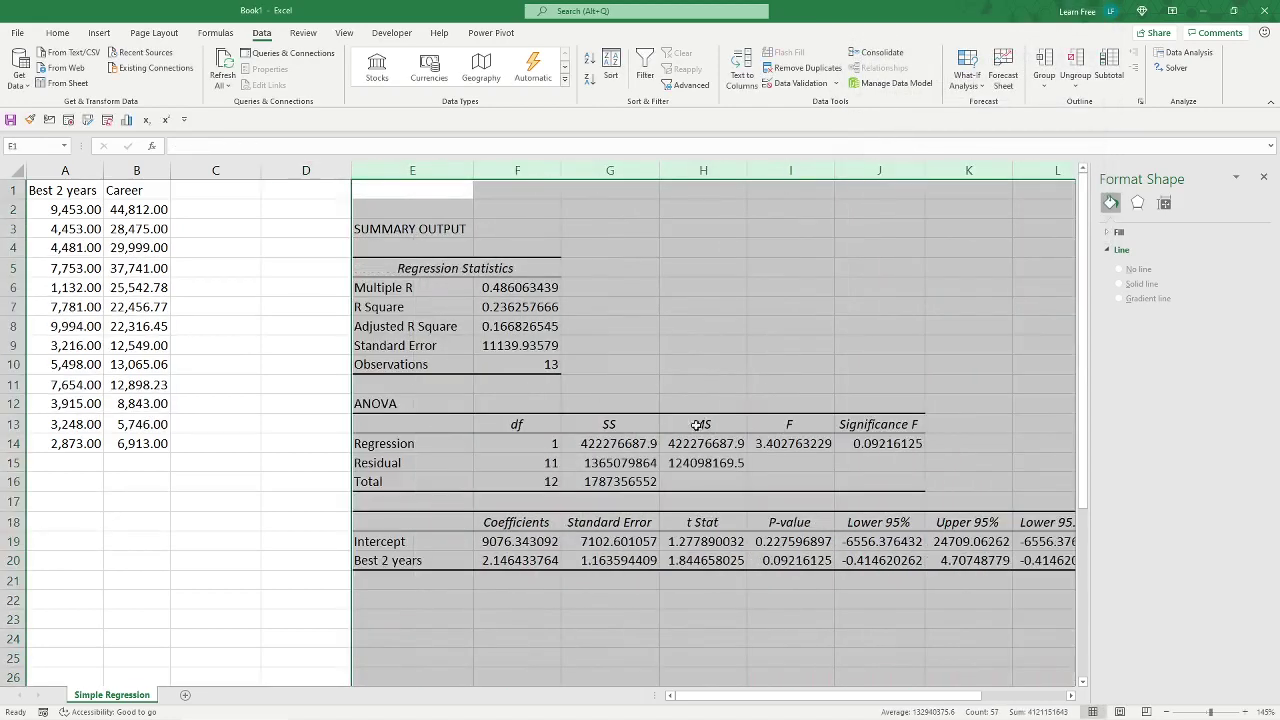
left_click(688, 358)
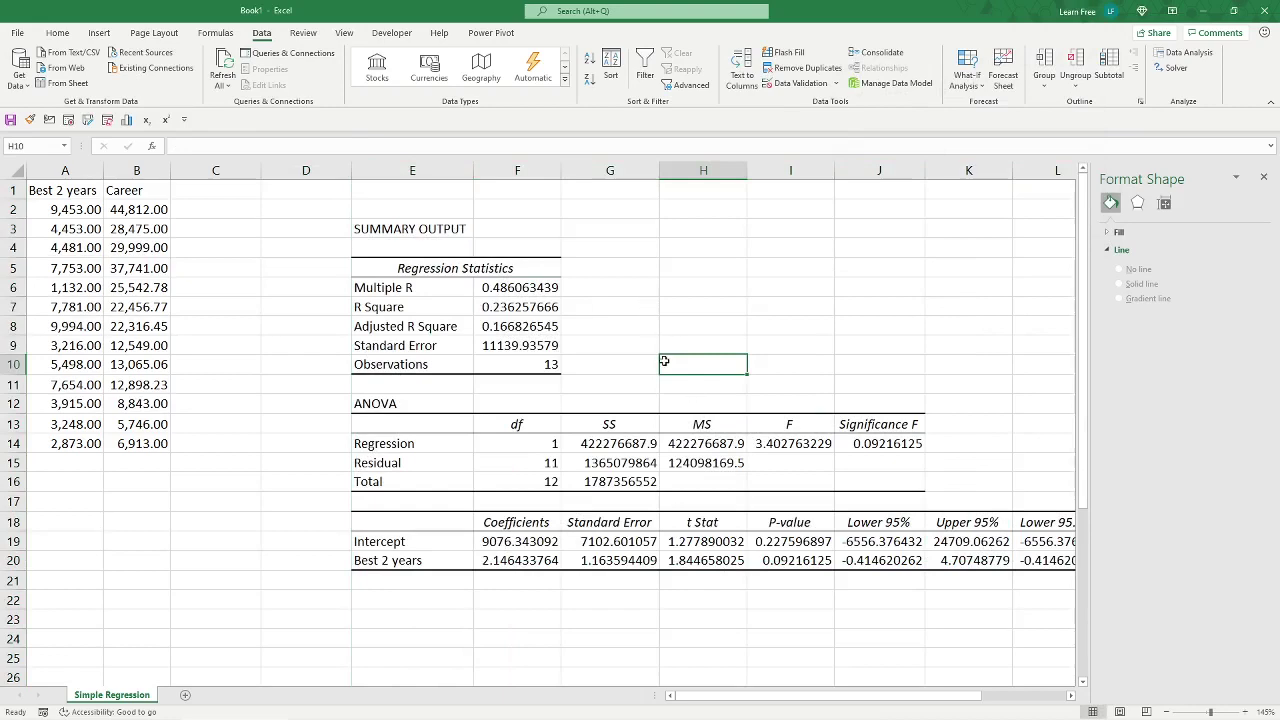
Close the Format Shape pane and examine Multiple R and R Square in the regression statistics
key("Right")
key("Right")
key("Right")
key("Right")
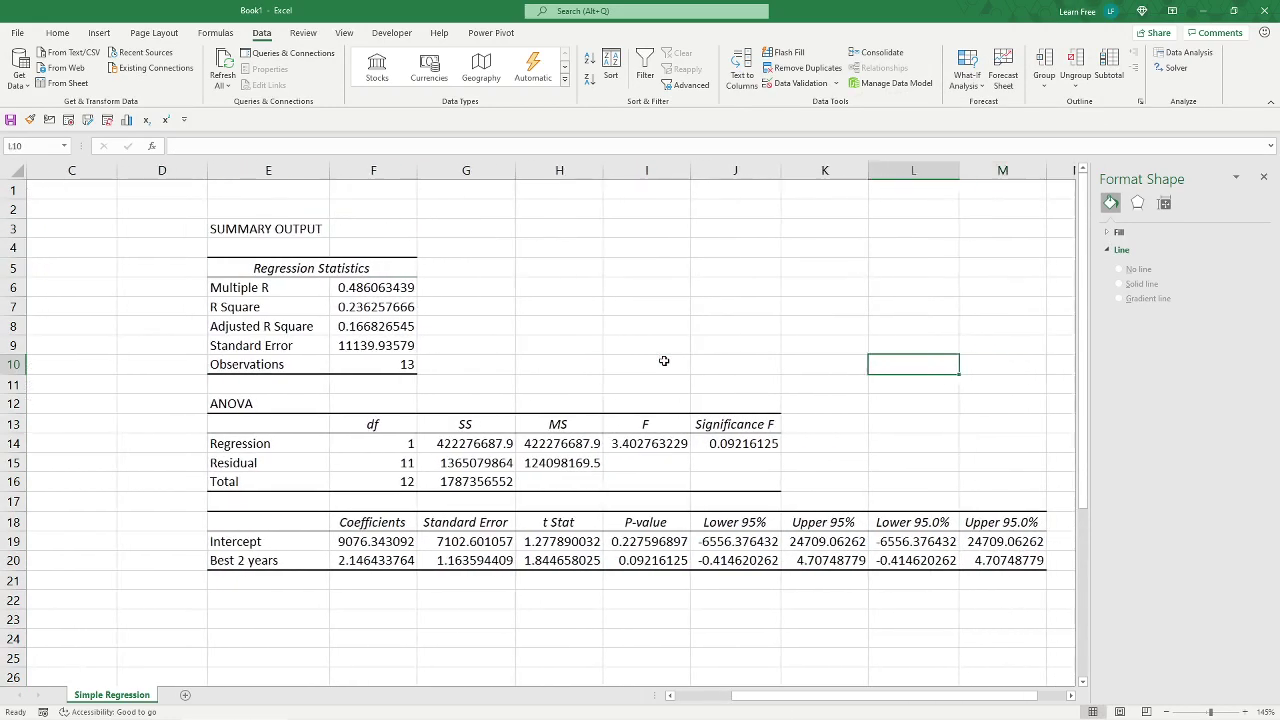
left_click(1263, 179)
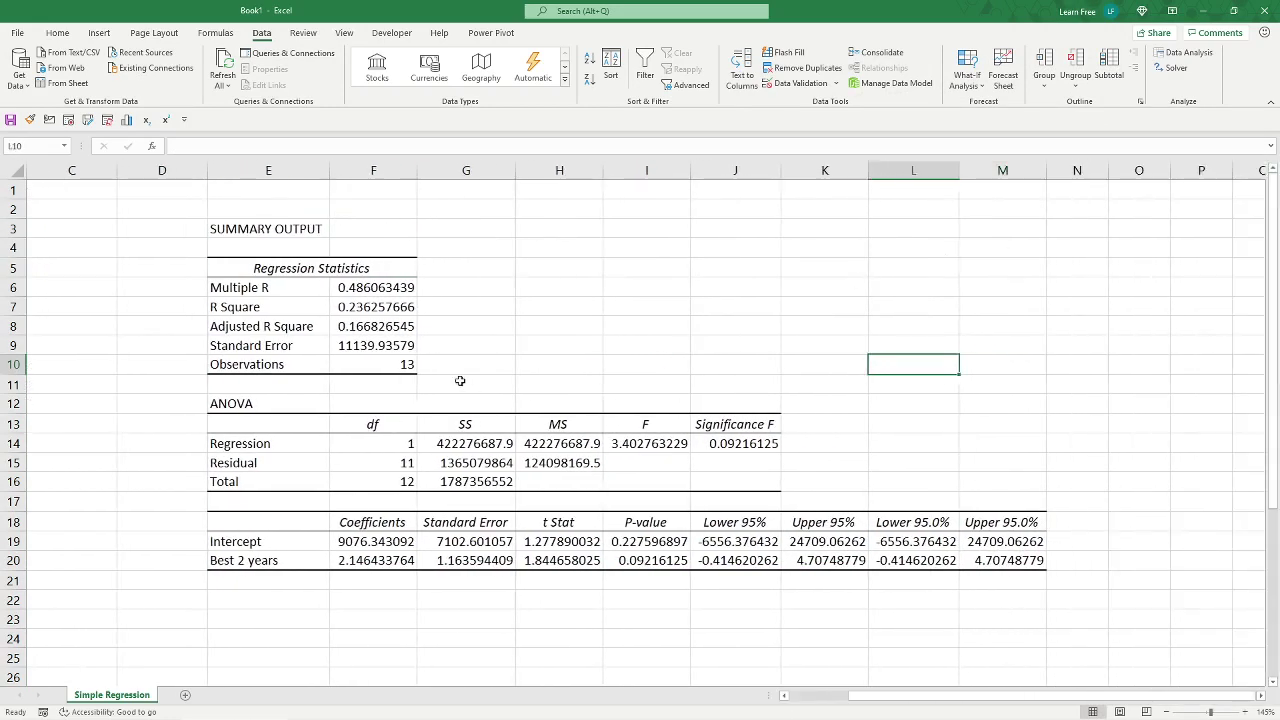
left_click(380, 292)
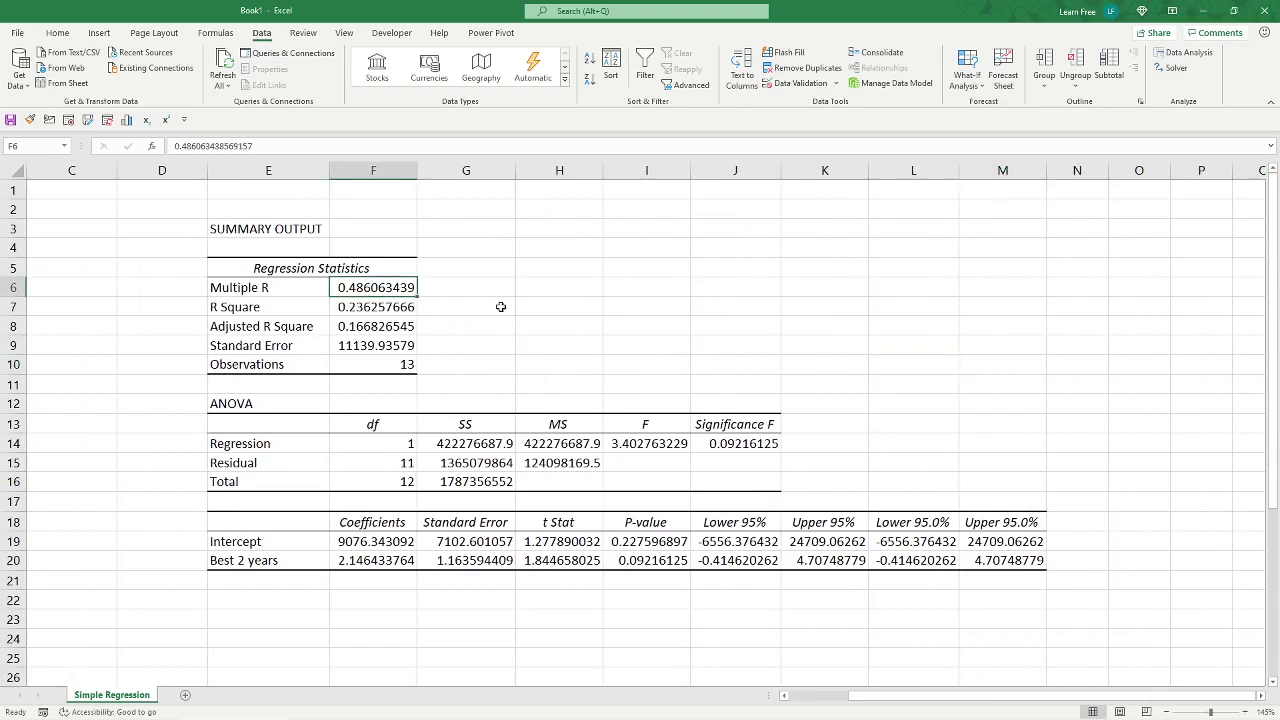
scroll(501, 307, "left", 2)
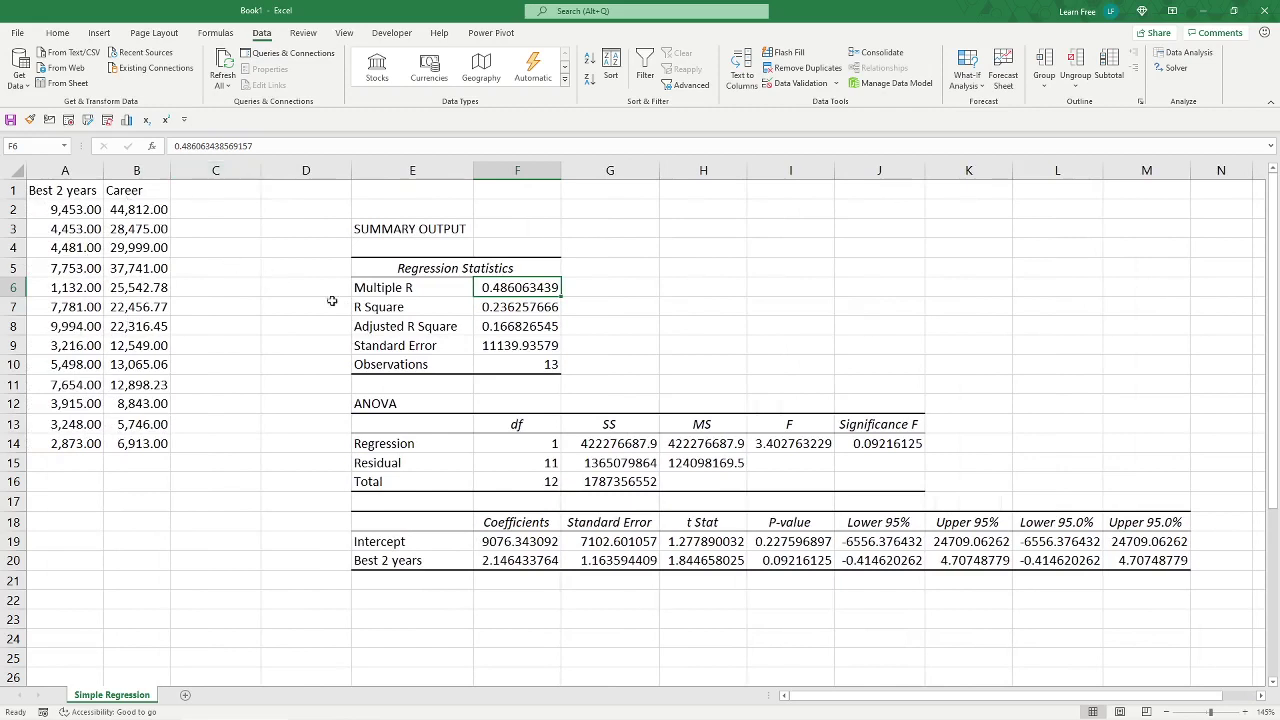
left_click(525, 311)
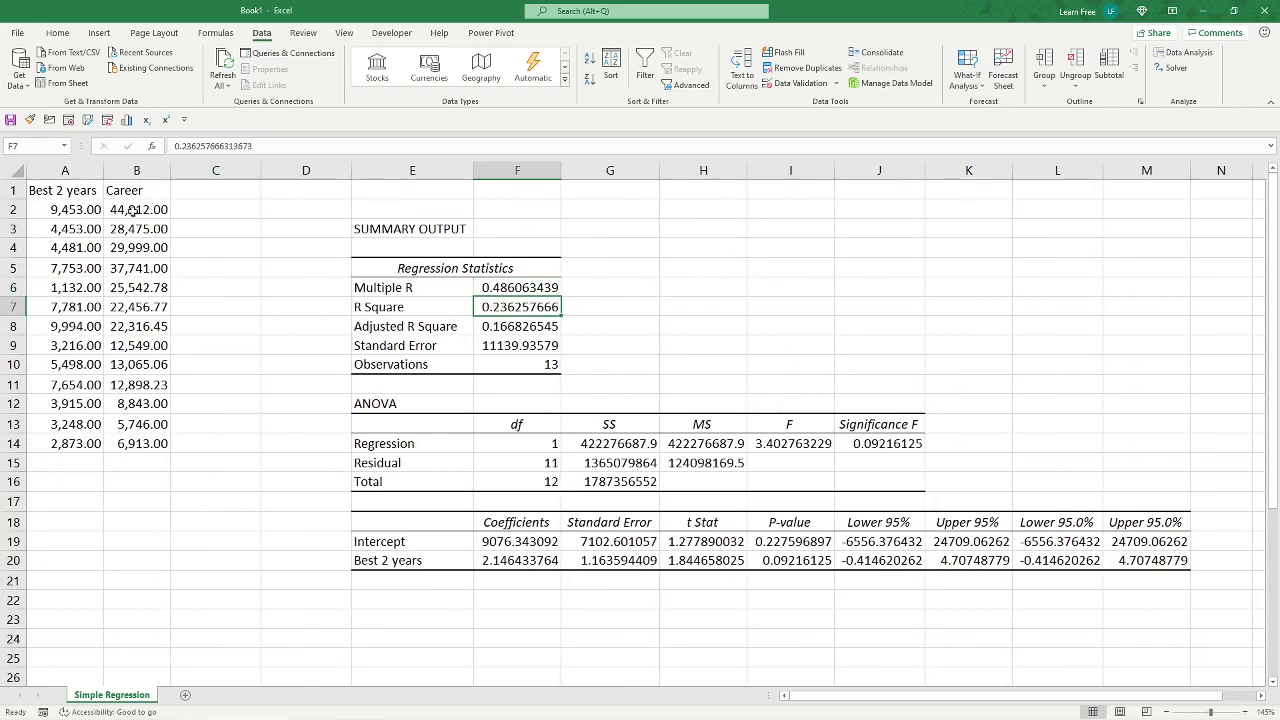
Insert a markers-only scatter chart of the Best 2 years and Career values in A2:B14
left_click_drag(135, 212, 143, 437)
left_click_drag(70, 218, 80, 438)
left_click_drag(92, 215, 160, 440)
left_click(99, 32)
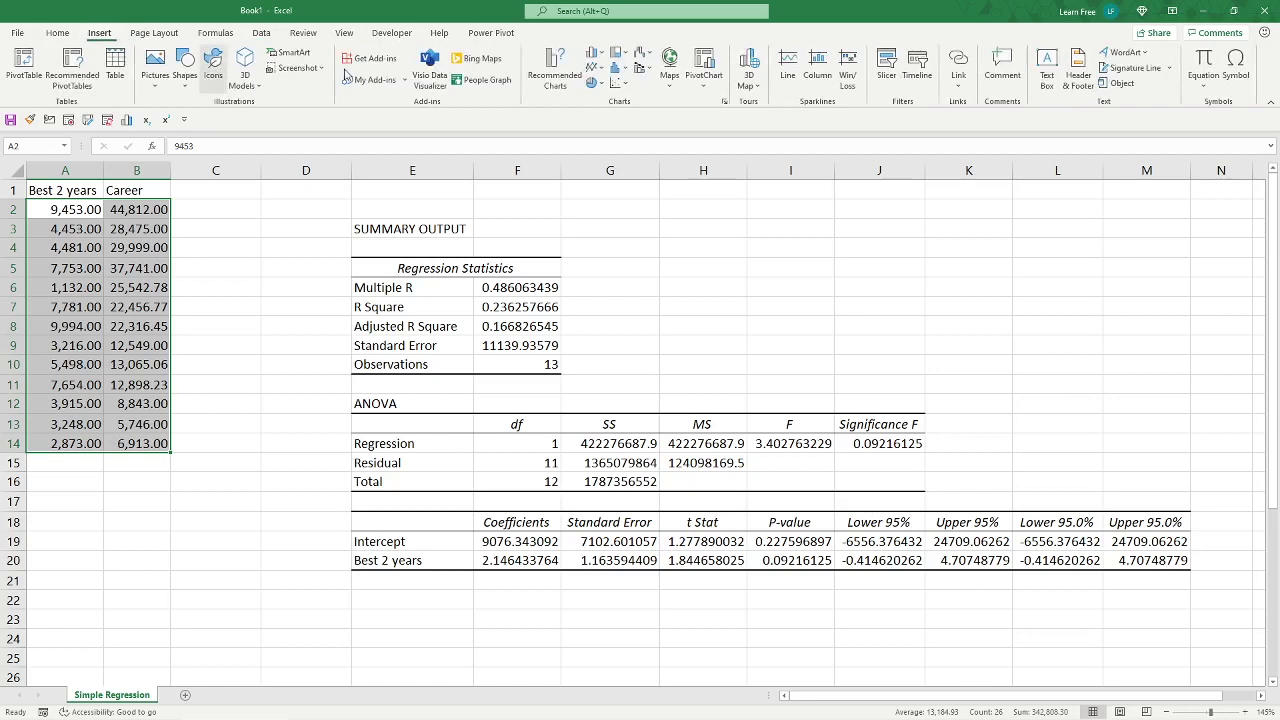
left_click(628, 87)
left_click(626, 134)
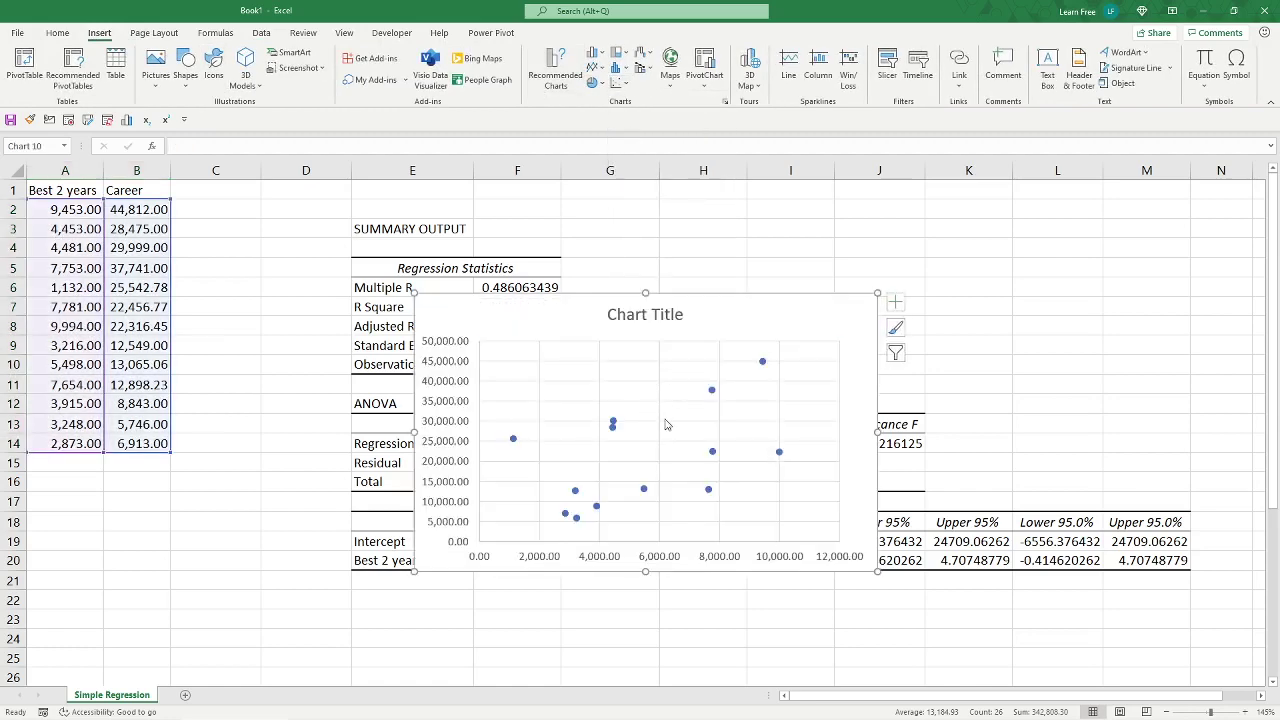
Add a linear trendline to the scatter chart and display its equation and R-squared value on the chart
left_click(12, 82)
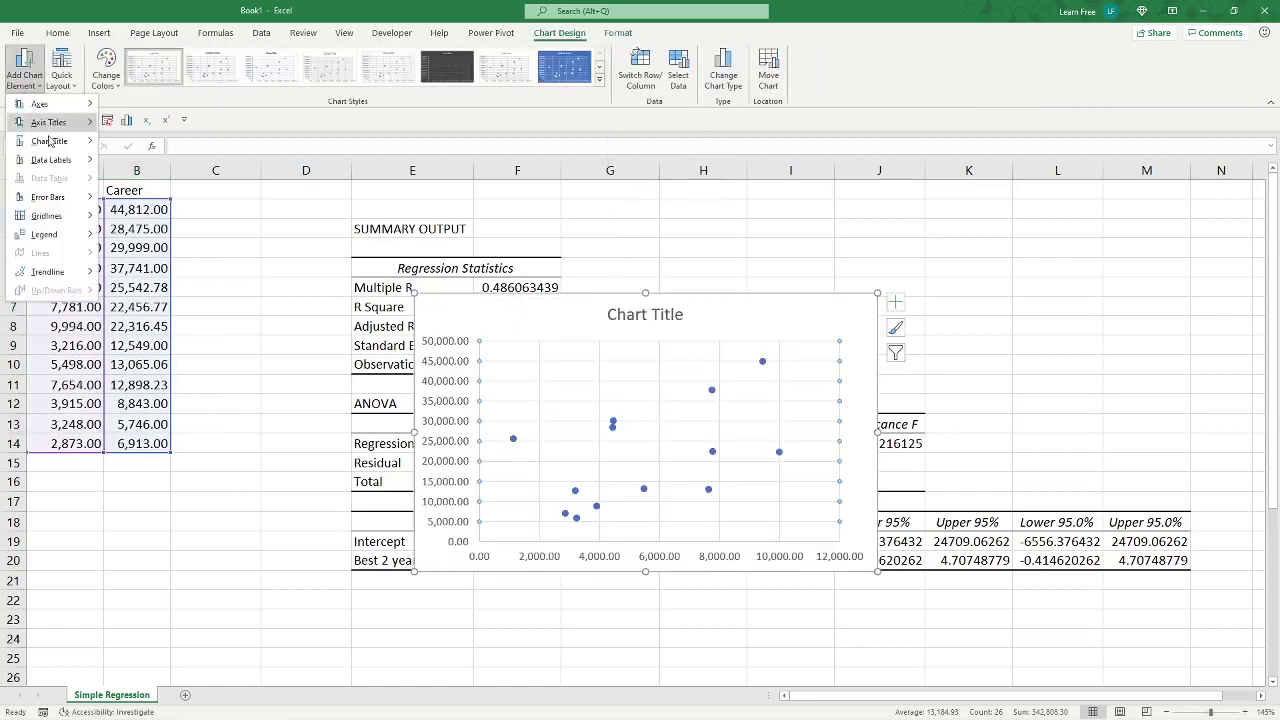
mouse_move(50, 272)
left_click(177, 323)
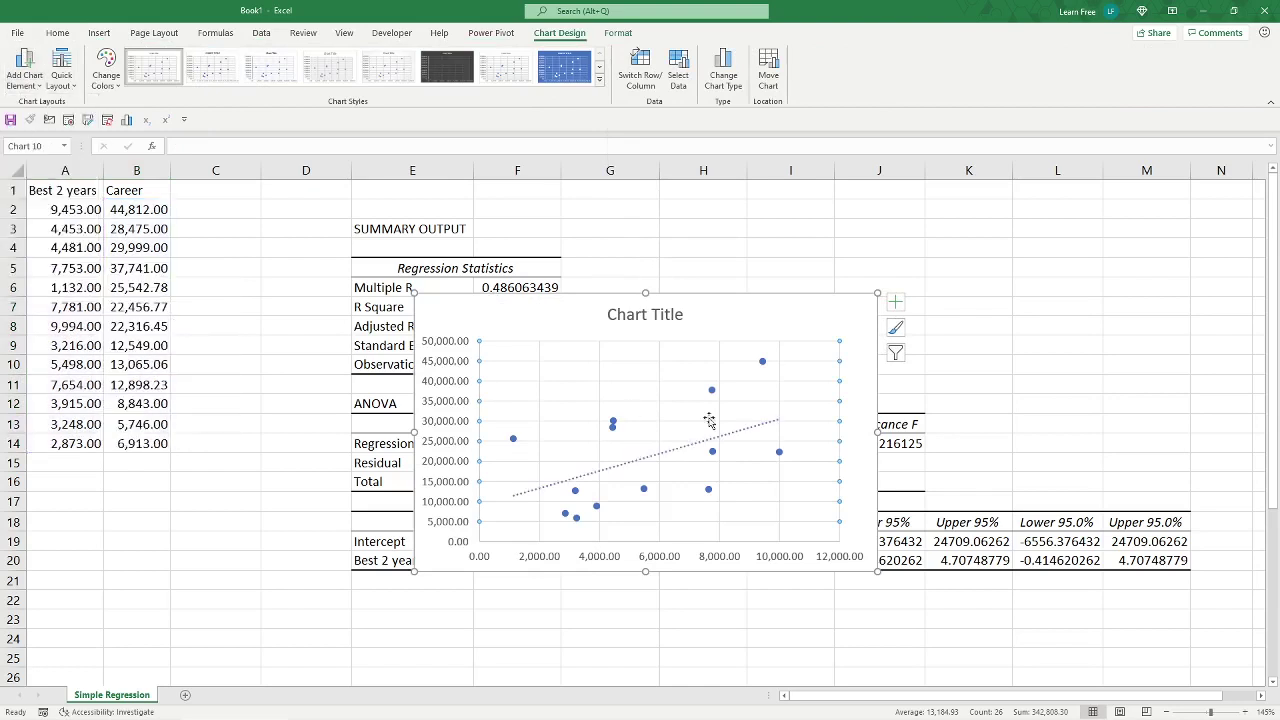
right_click(745, 436)
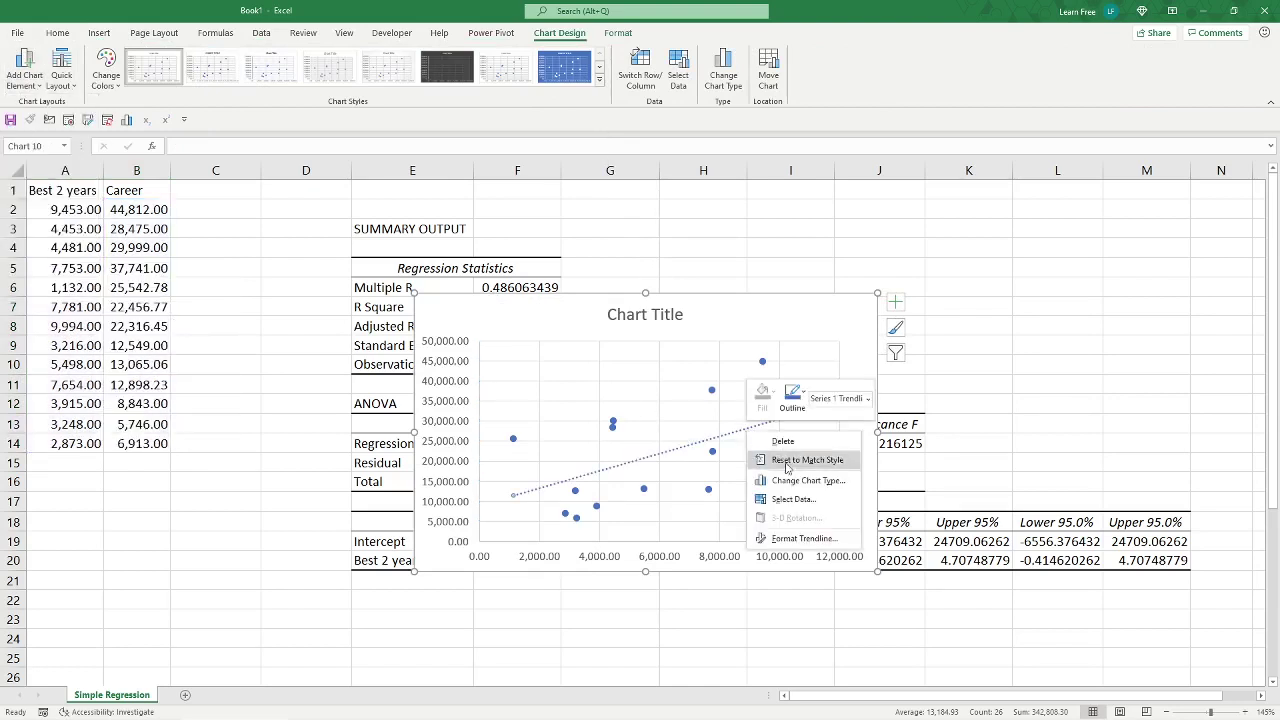
left_click(826, 542)
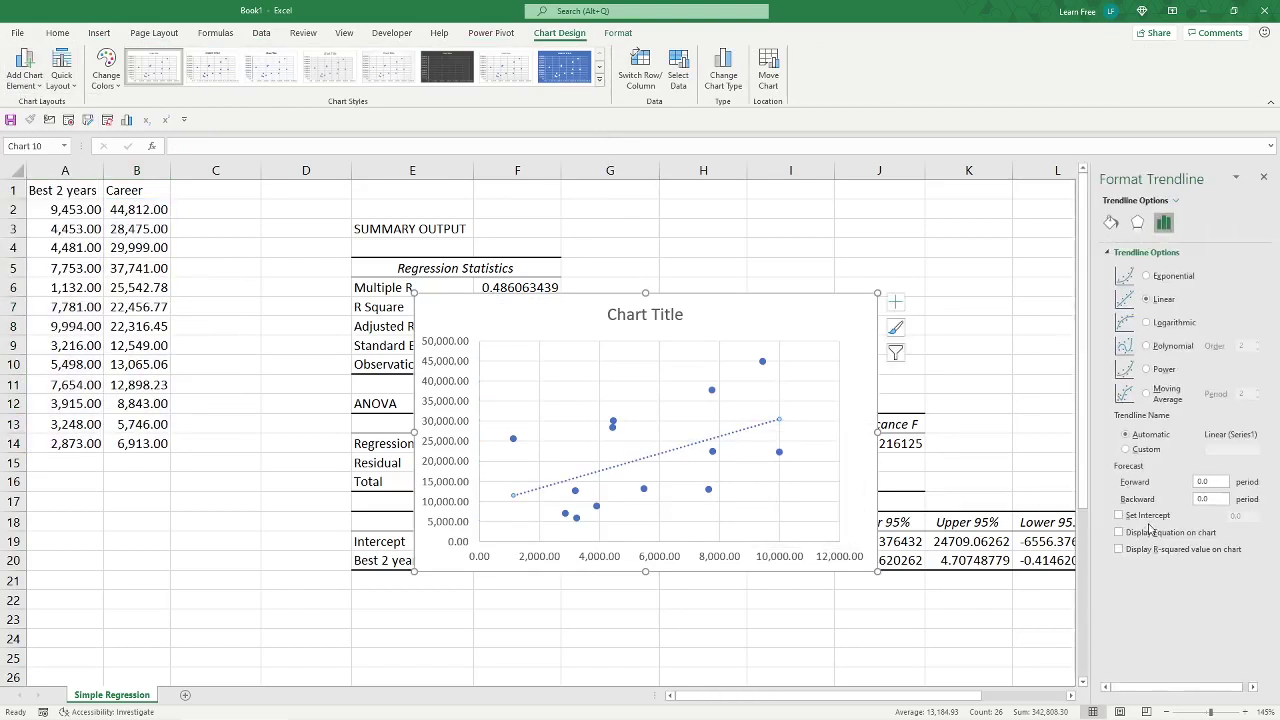
left_click(1118, 532)
left_click(1118, 549)
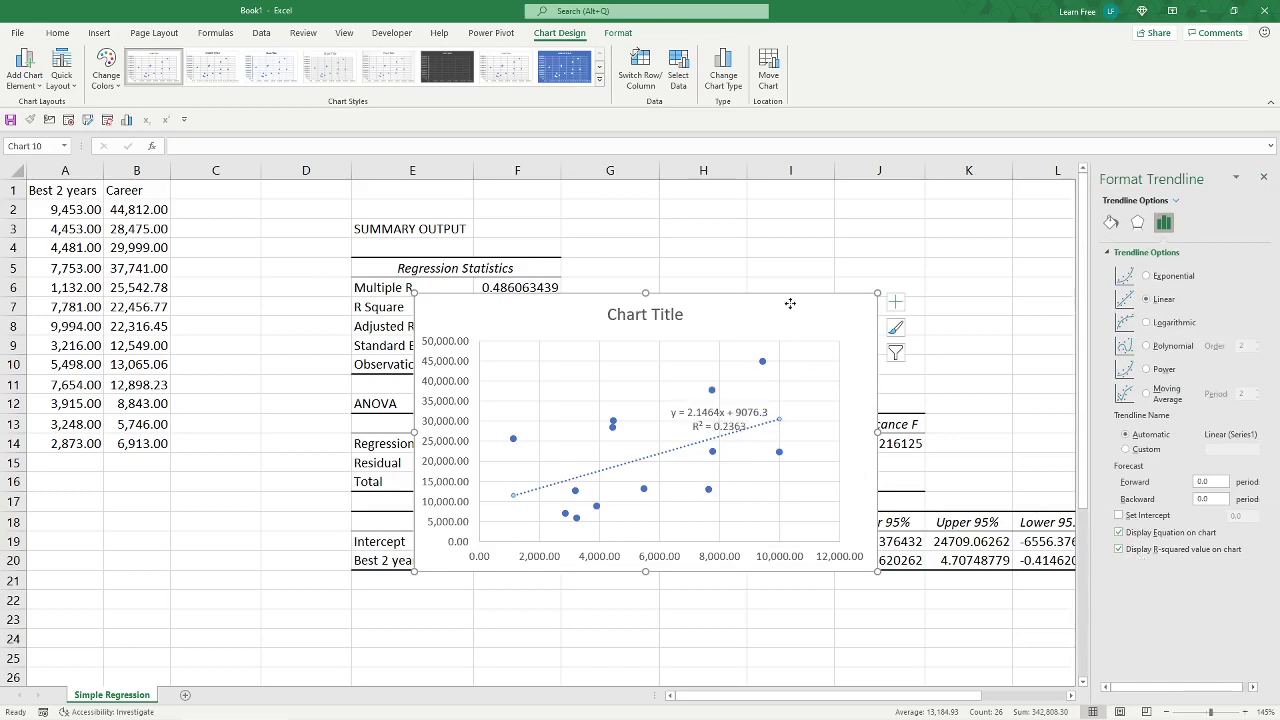
Apply the dark chart style, then shrink the chart and place it beside the Regression Statistics, above the ANOVA table
left_click_drag(762, 322, 933, 222)
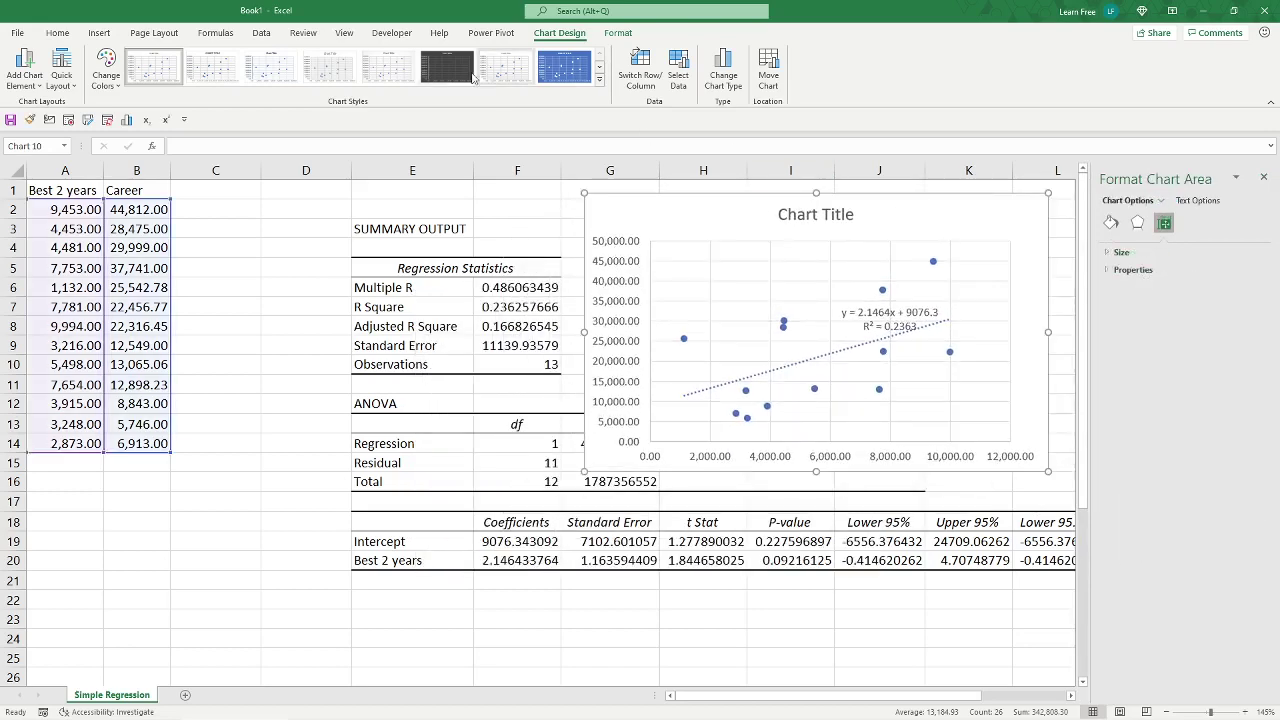
left_click(447, 67)
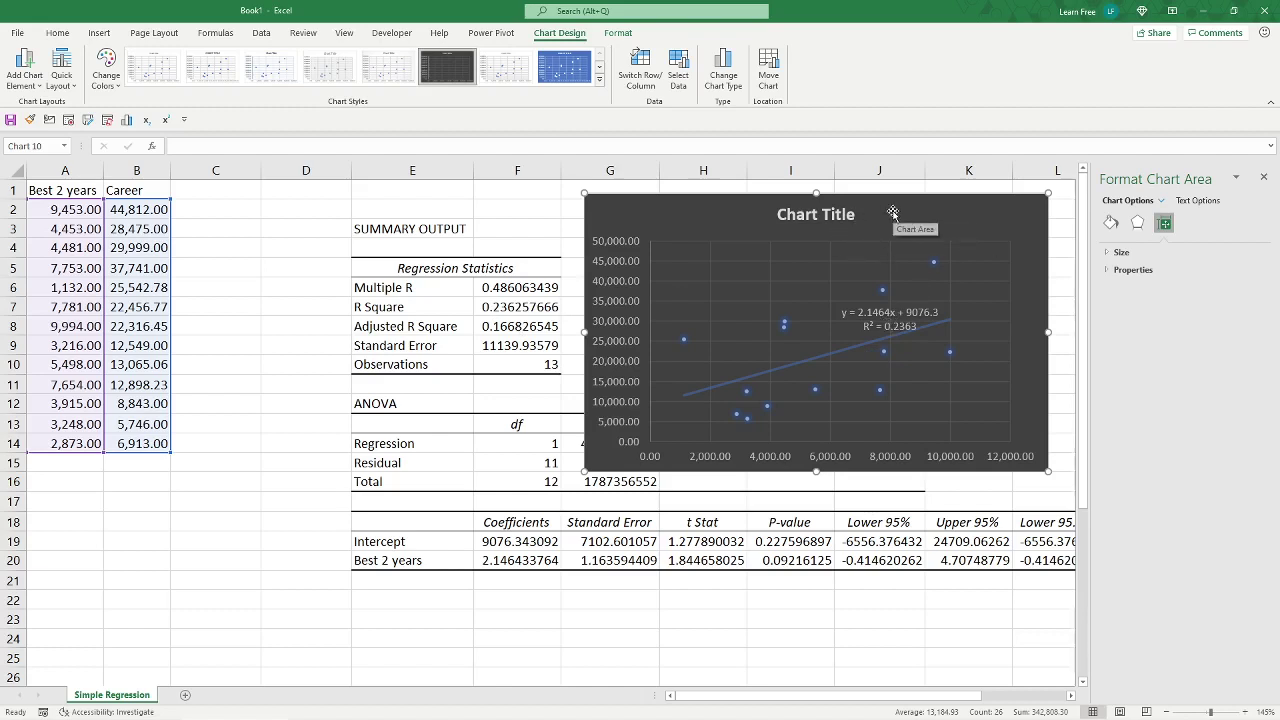
left_click_drag(584, 470, 652, 380)
left_click_drag(784, 210, 714, 227)
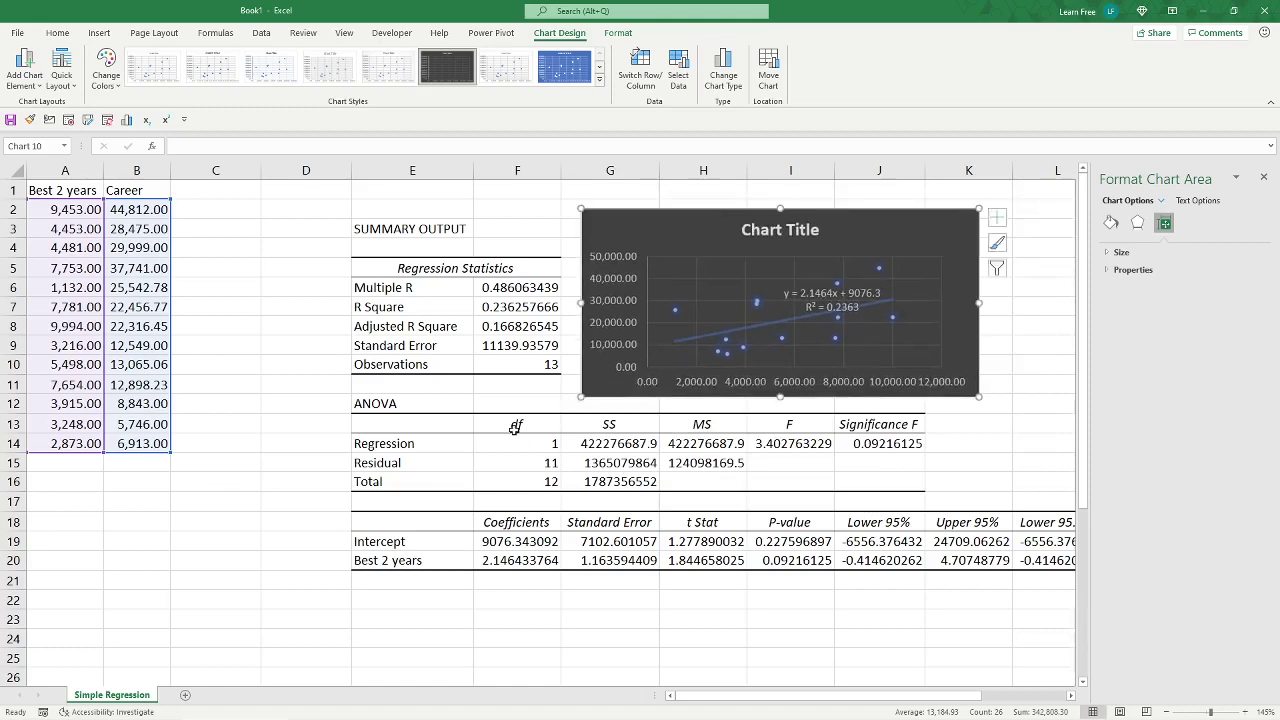
Examine the adjusted R Square, standard error, ANOVA table with F and Significance F, and the intercept and Best 2 years coefficients
left_click(479, 331)
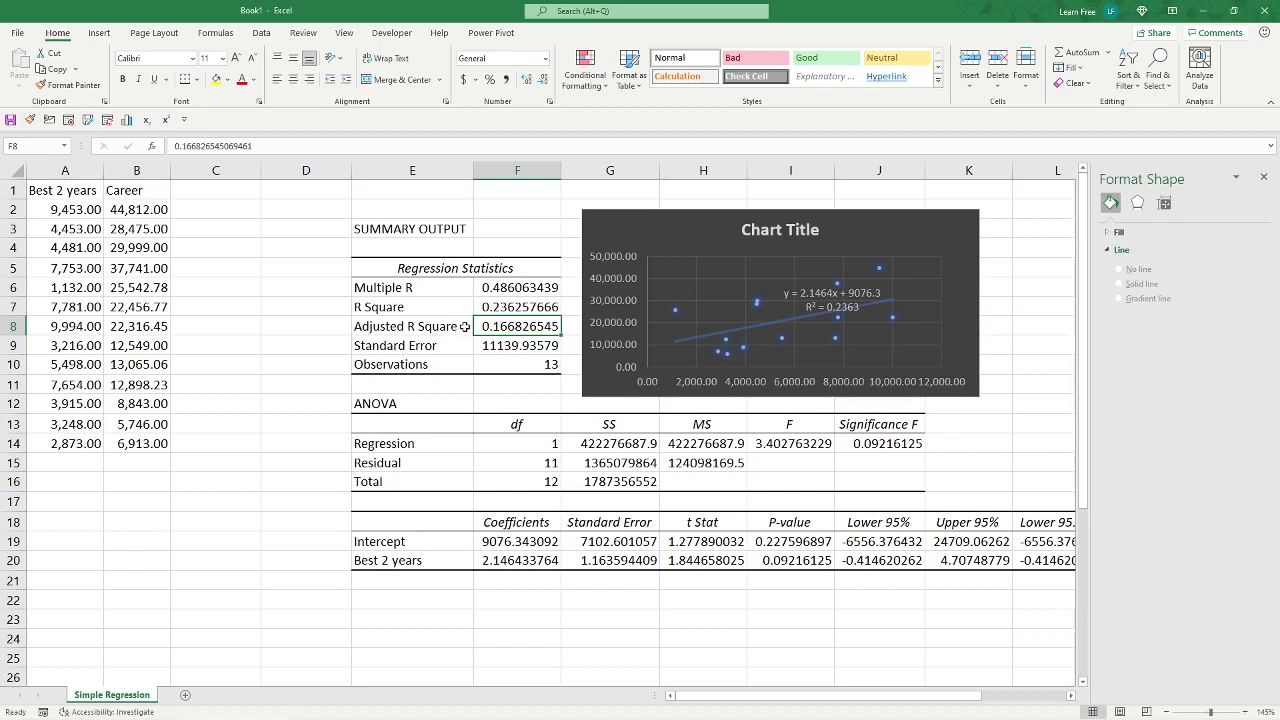
left_click(479, 346)
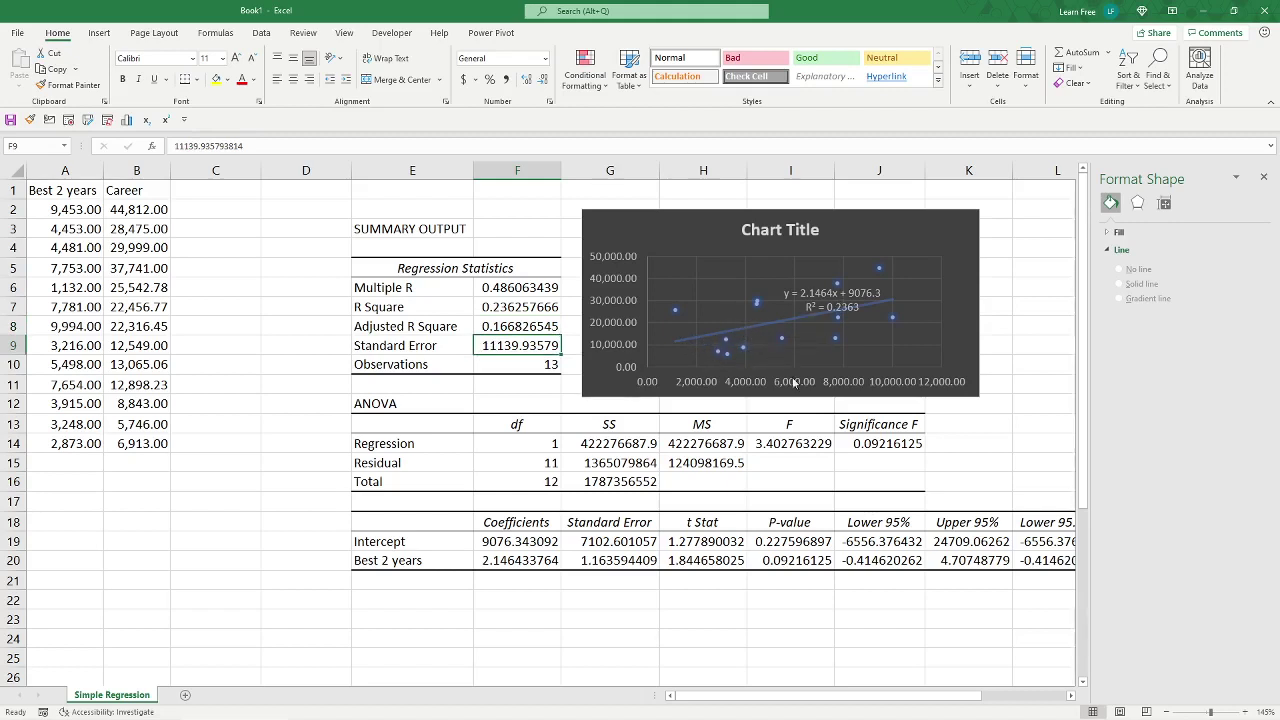
left_click(862, 446)
left_click(805, 446)
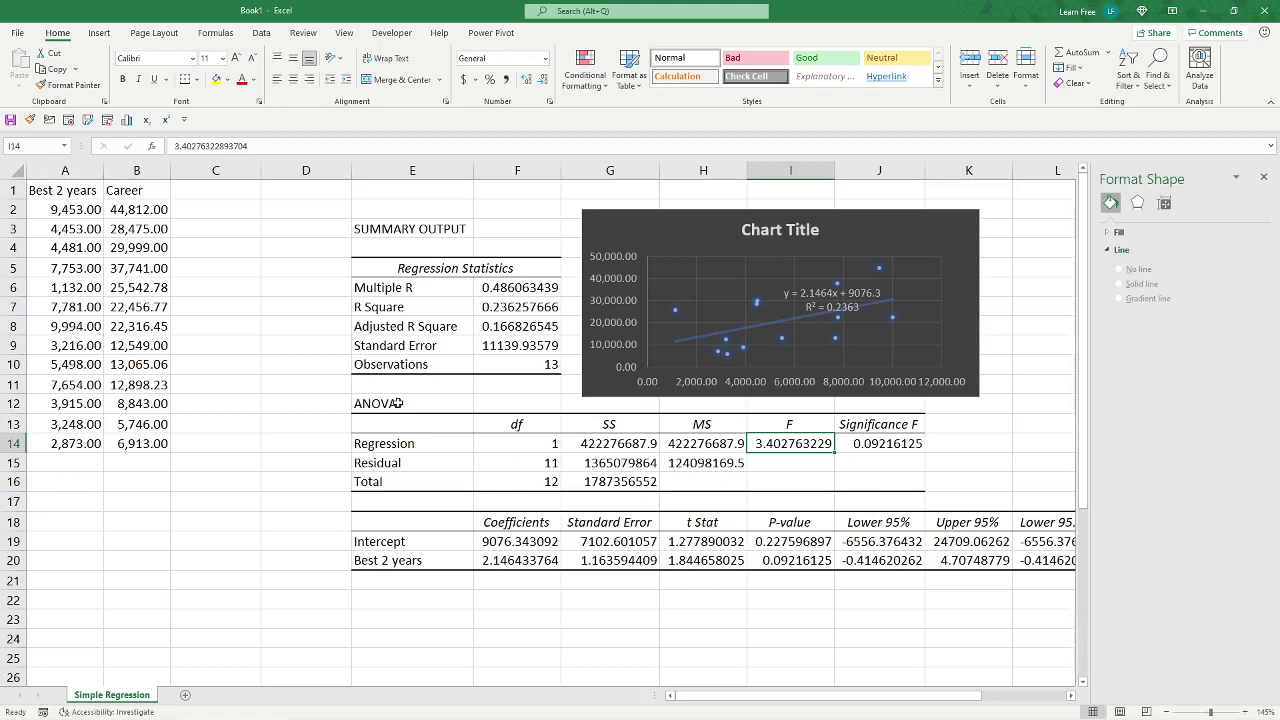
left_click_drag(397, 403, 905, 481)
left_click_drag(400, 522, 1062, 565)
left_click(605, 620)
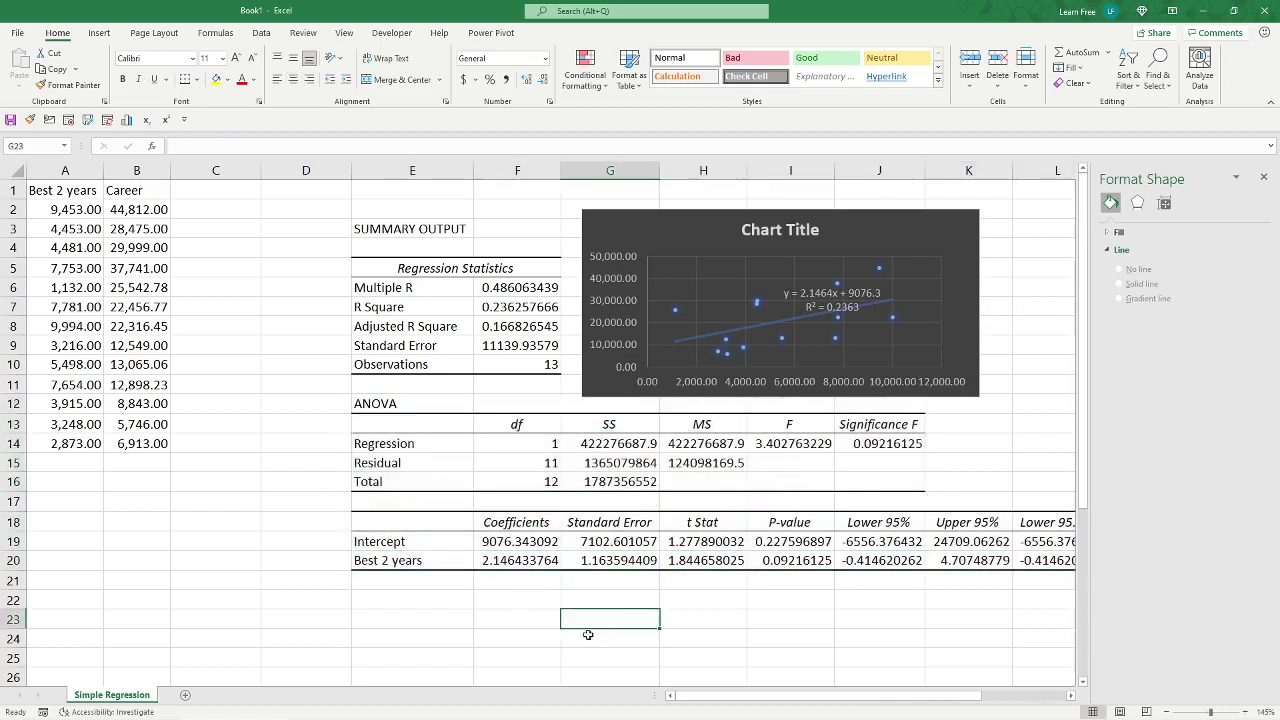
left_click(535, 542)
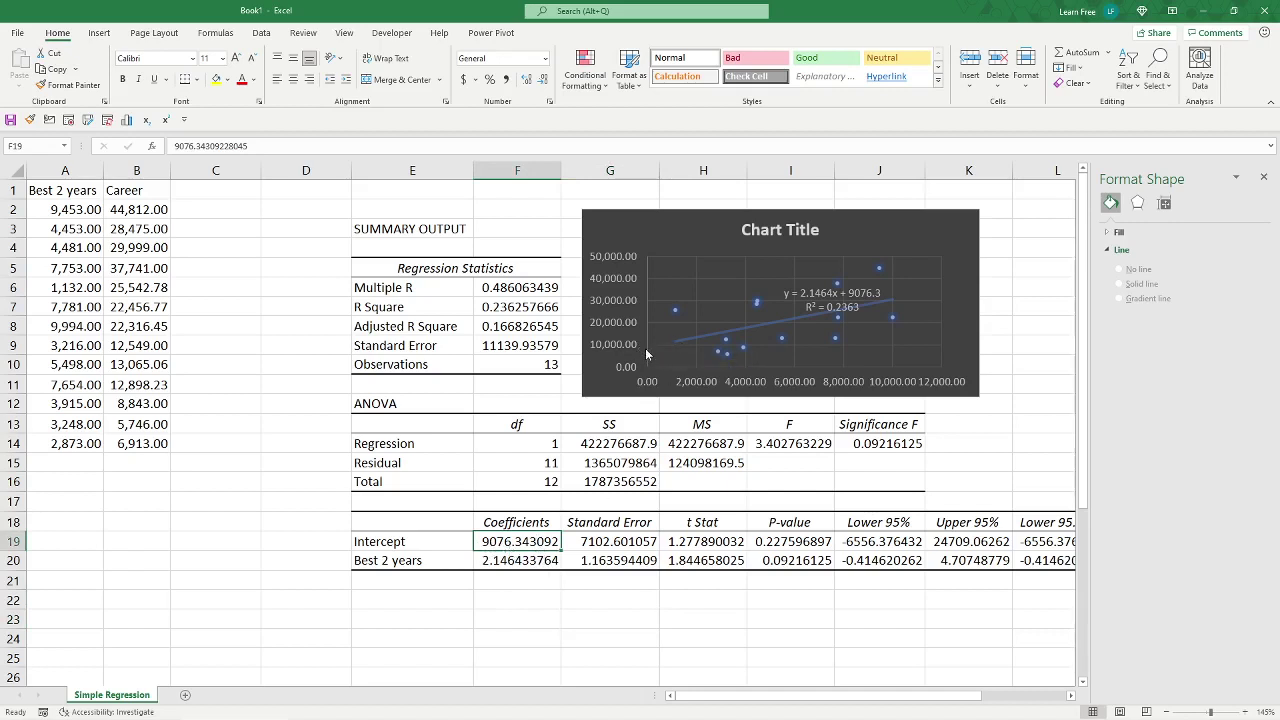
left_click(520, 566)
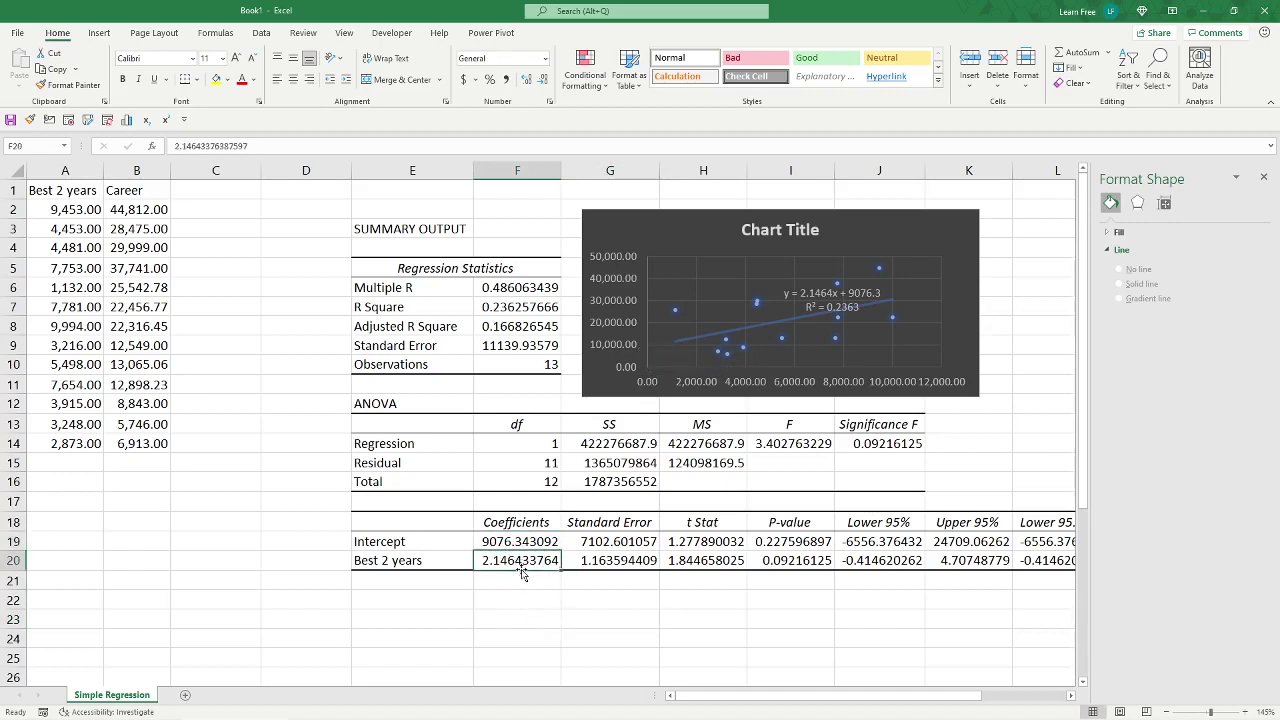